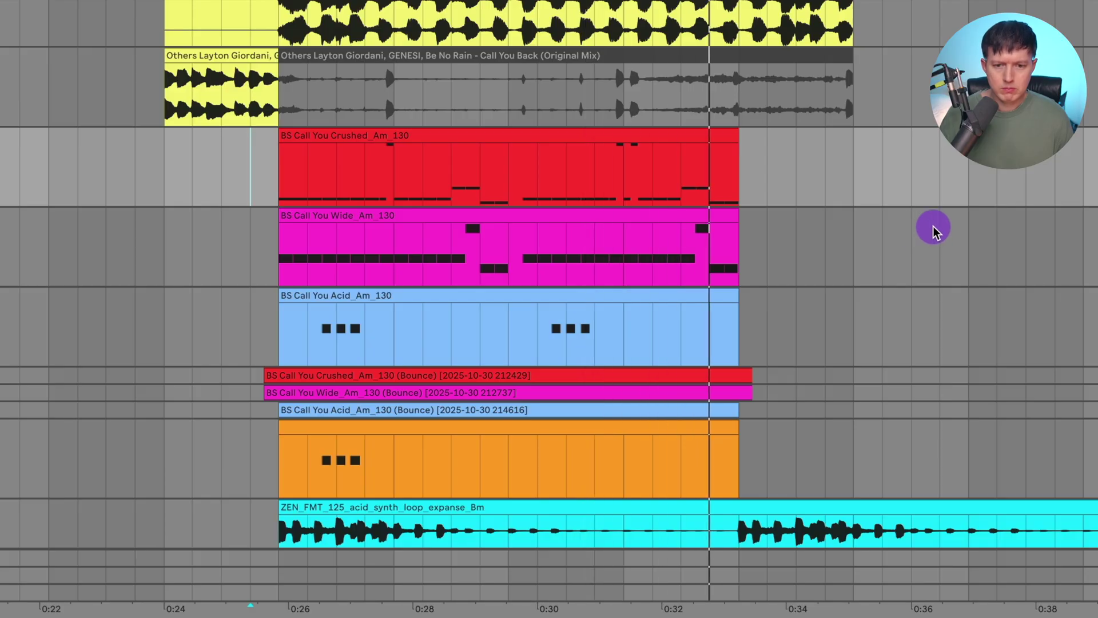
Step: Play back the Crushed, Wide and Acid bass layers together from about 0:25 in the arrangement
left_click(1090, 327)
left_click(1089, 166, "shift")
left_click(1090, 246)
key("Down")
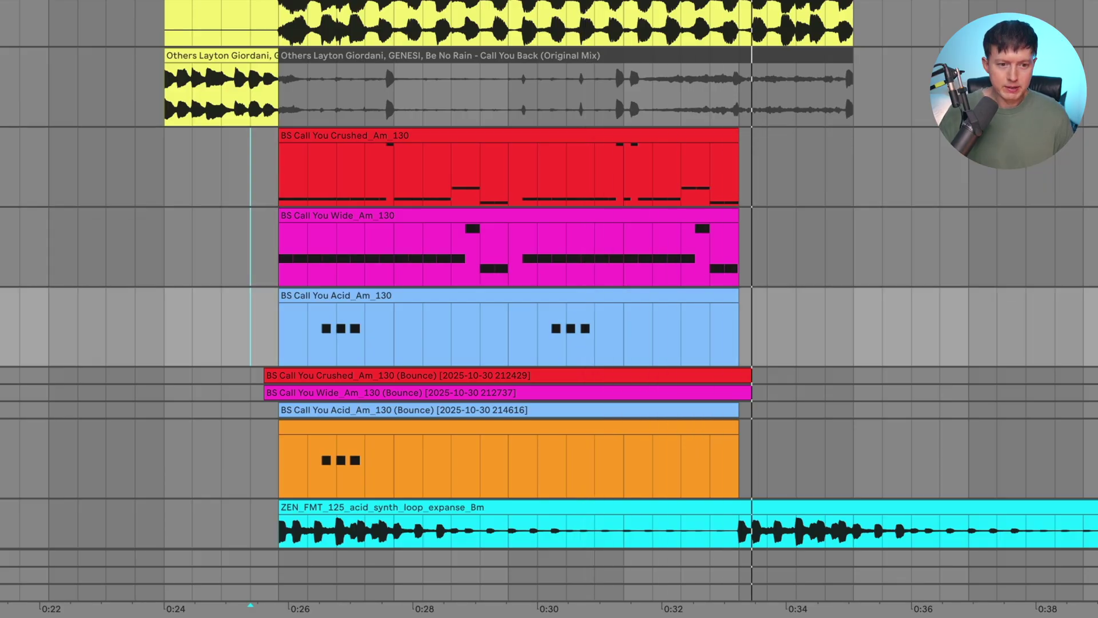
key("space")
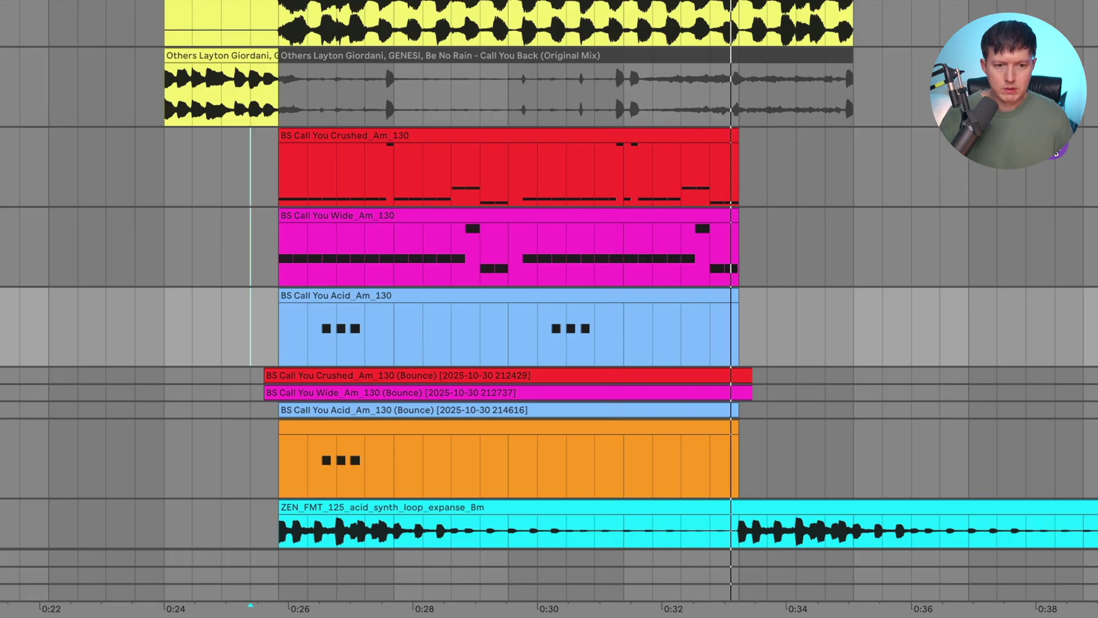
key("space")
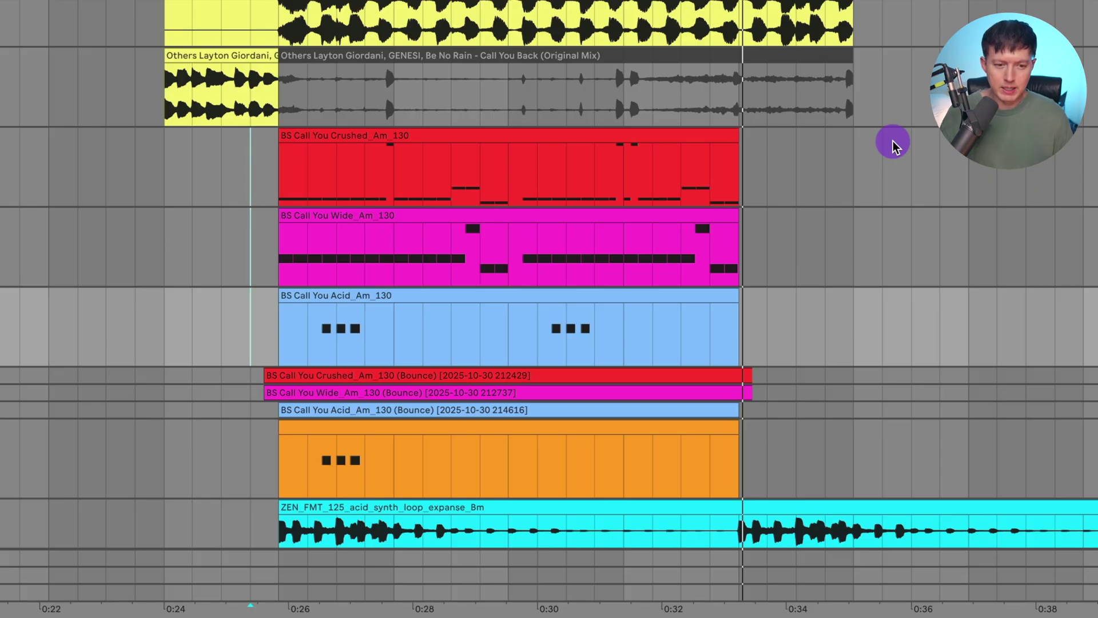
Step: Play the ZEN_FMT_125_acid_synth_loop_expanse_Bm sample from the start of its first clip
scroll(784, 188, "down", 3)
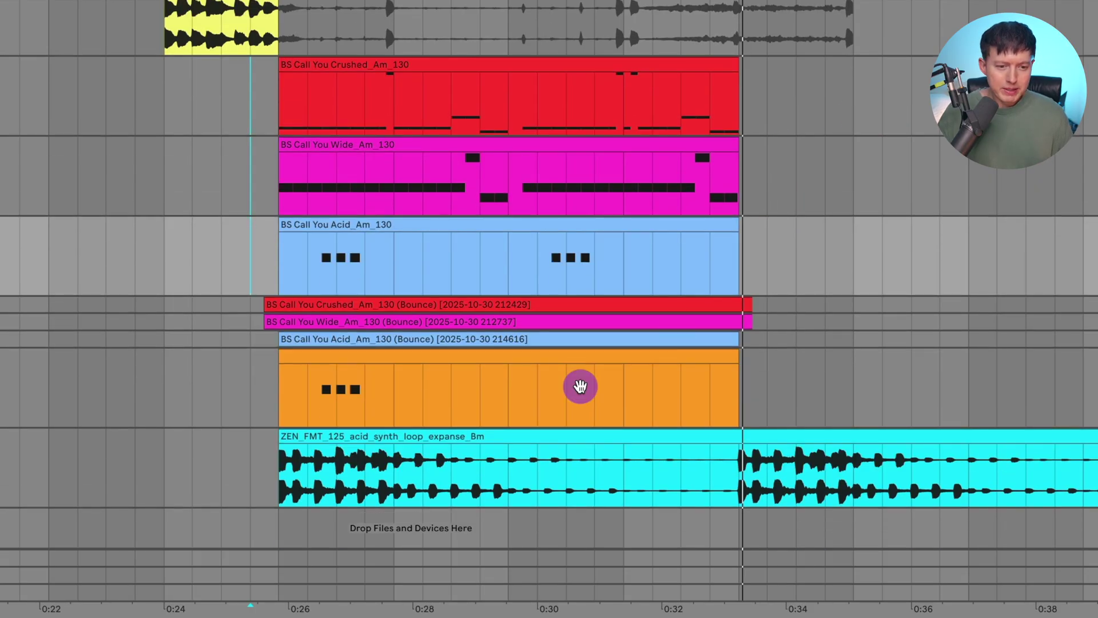
left_click(281, 479)
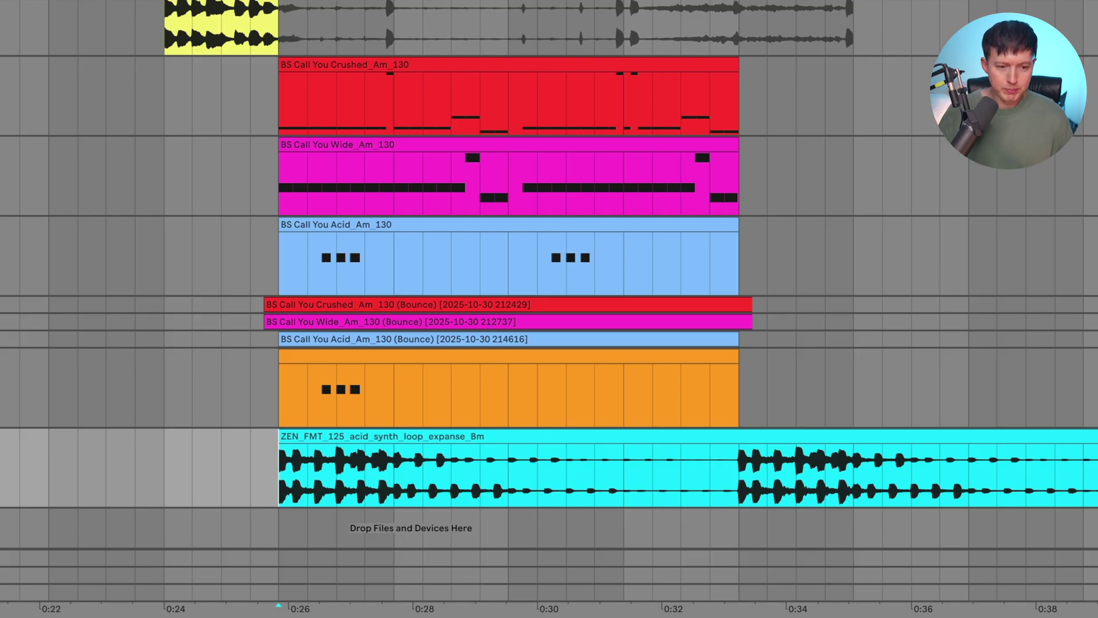
key("space")
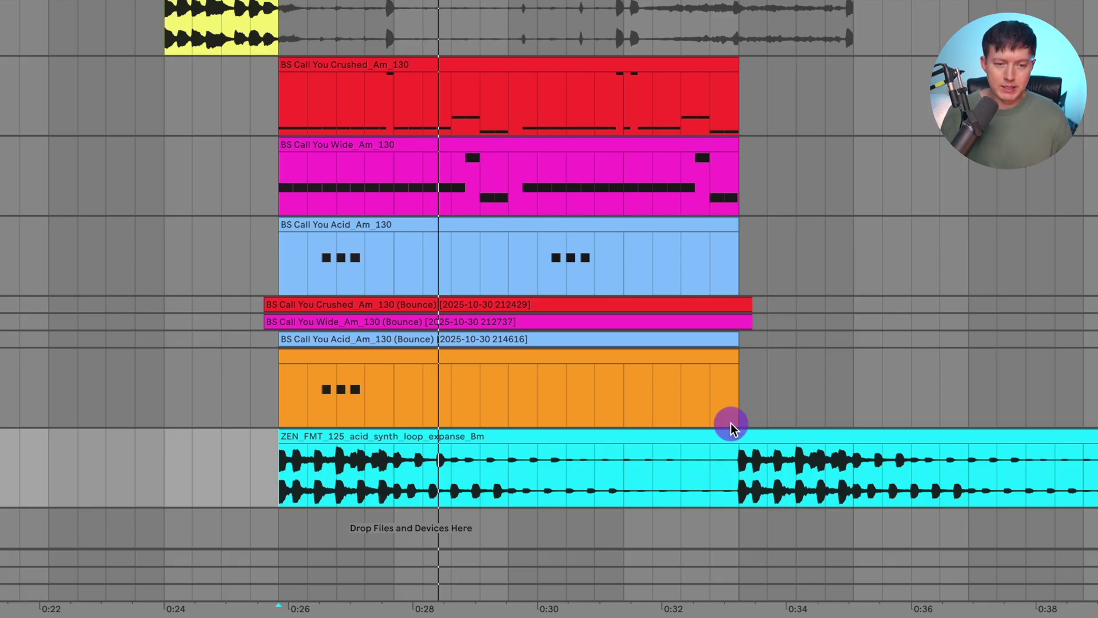
Step: Audition the BS Call You Acid clip and the BS Call You Crushed clip from their beginnings
left_click(297, 268)
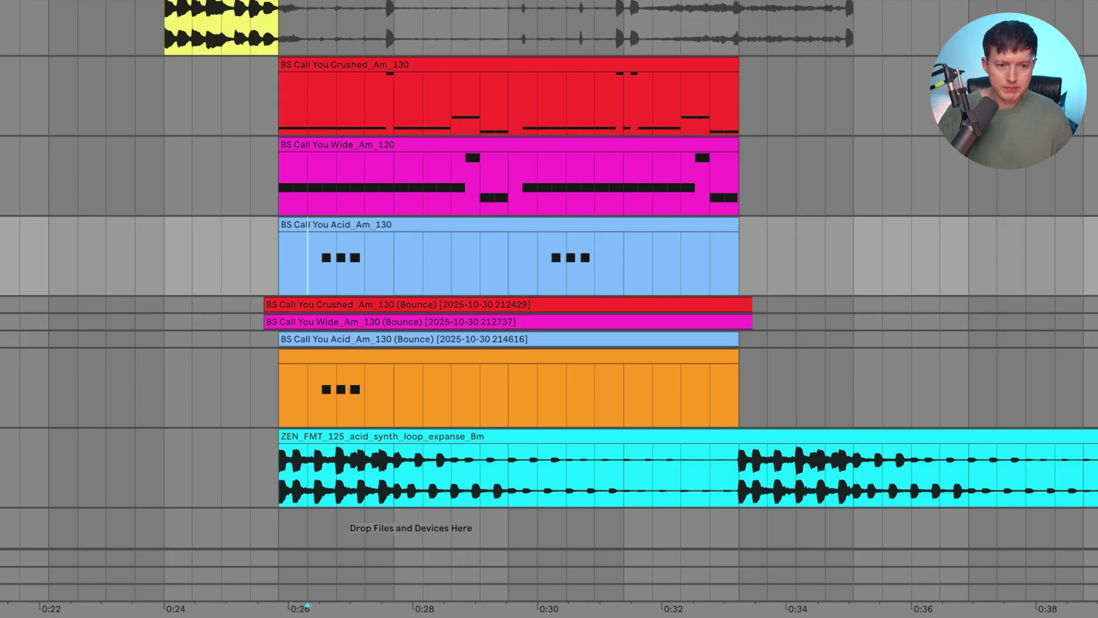
key("space")
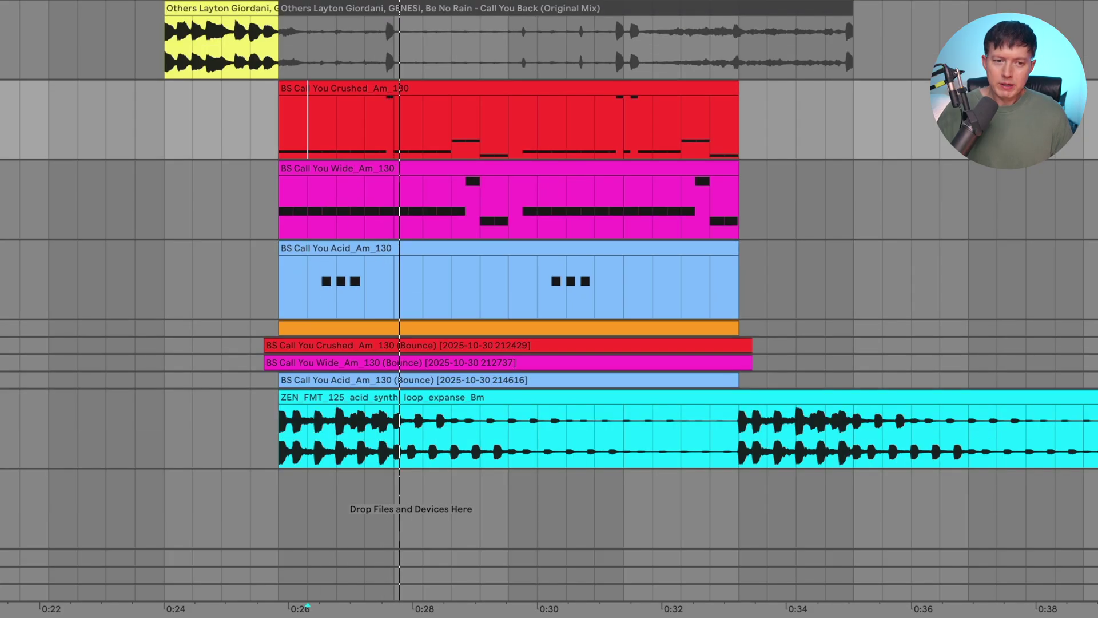
left_click(282, 128)
key("space")
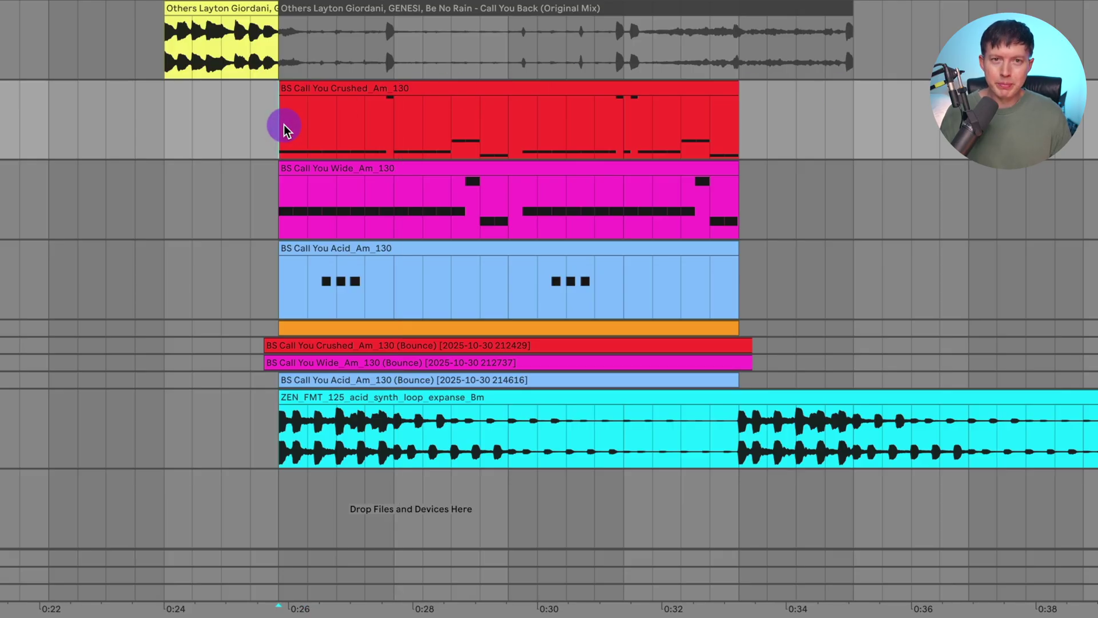
key("space")
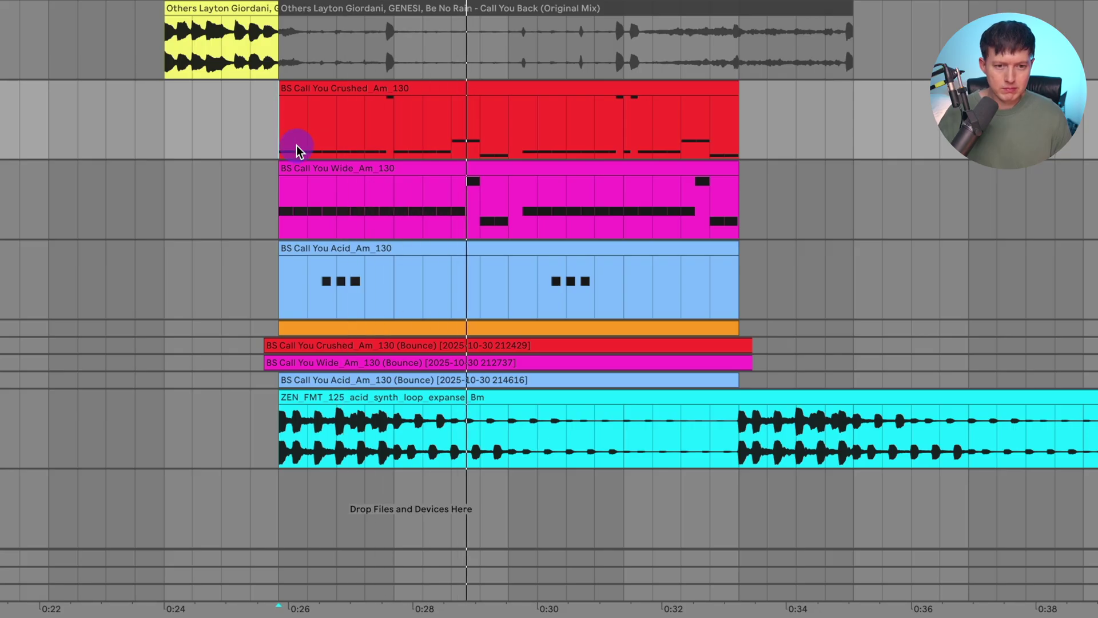
Step: Open the BS Call You Crushed clip's MIDI notes, play the bass pattern through, and close the note view
left_click(646, 90)
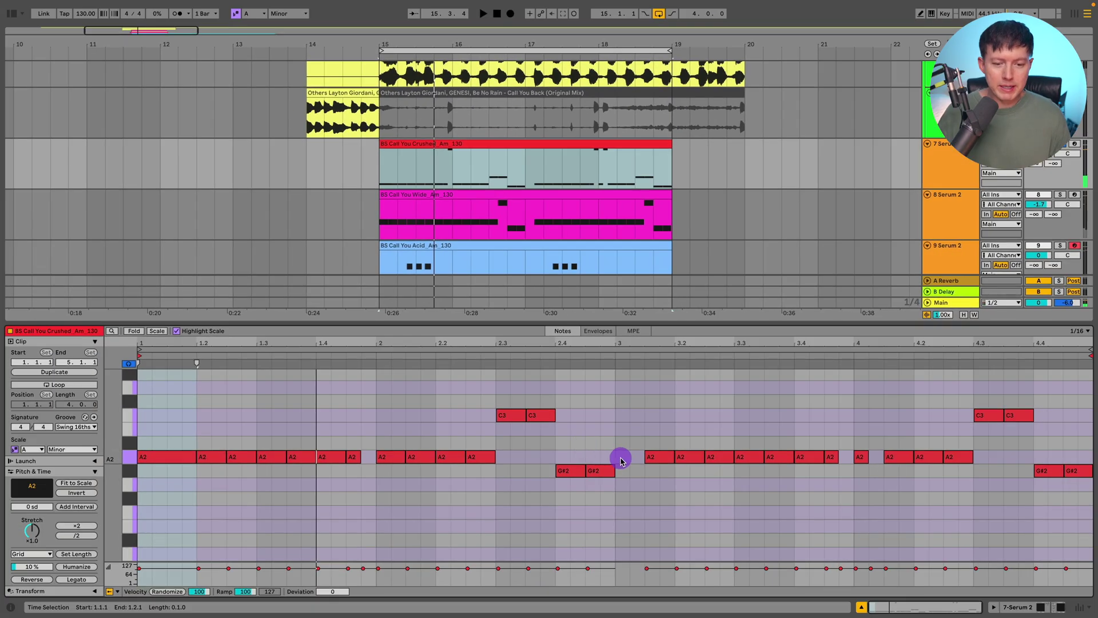
key("space")
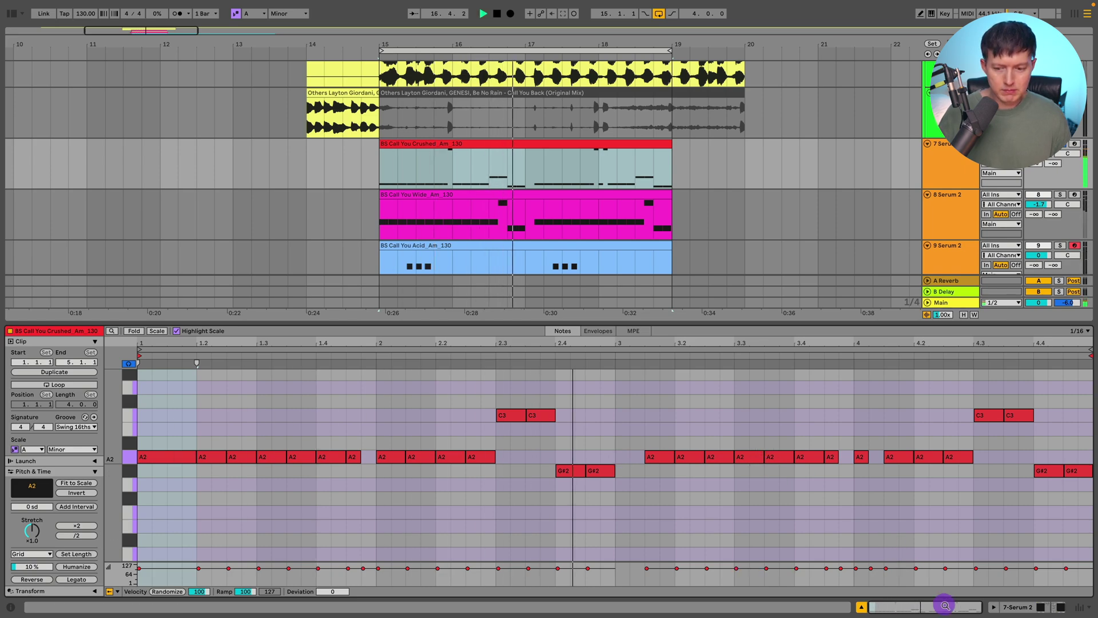
key("space")
left_click(861, 608)
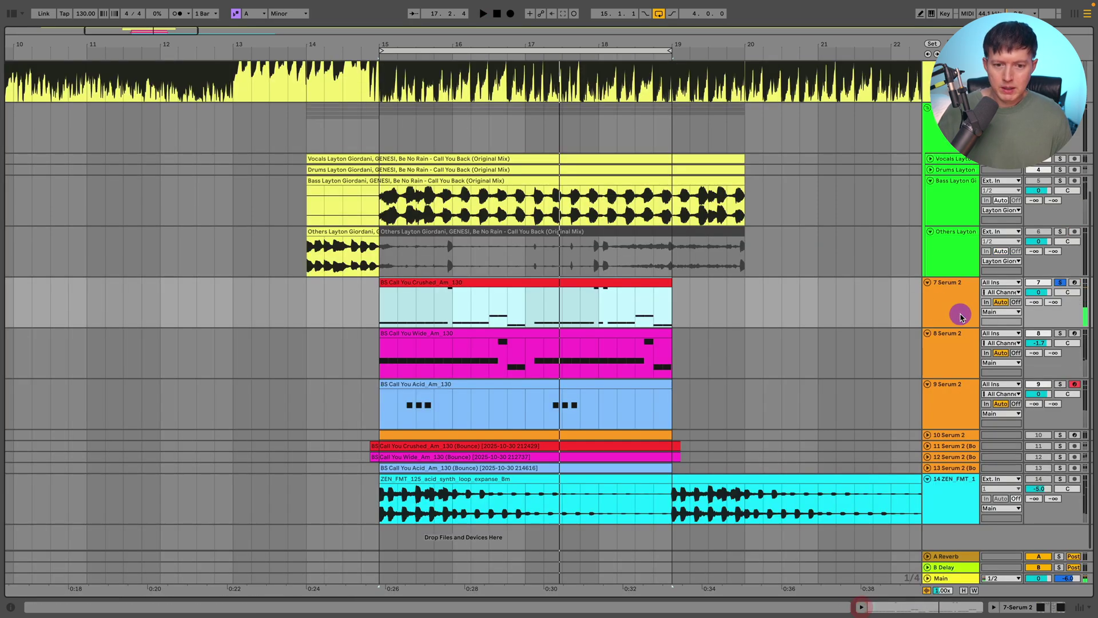
Step: Show the devices of the 7 Serum 2 track, switch off Kickstart 2 and open the Serum 2 instrument window
left_click(945, 303)
left_click(1052, 608)
scroll(644, 473, "down", 4)
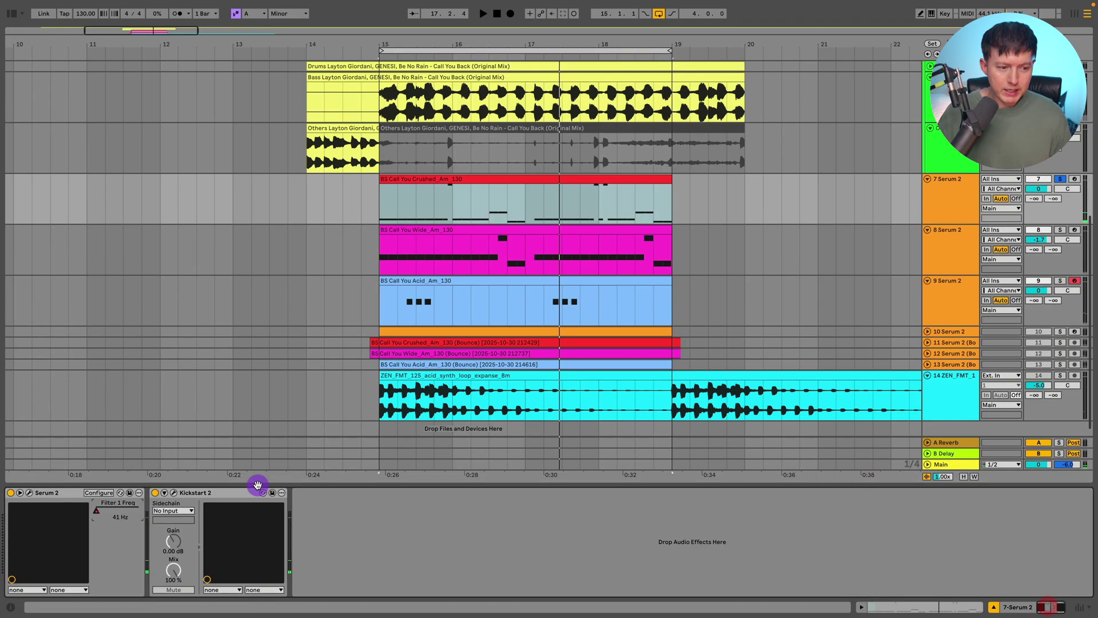
left_click(154, 494)
left_click(26, 493)
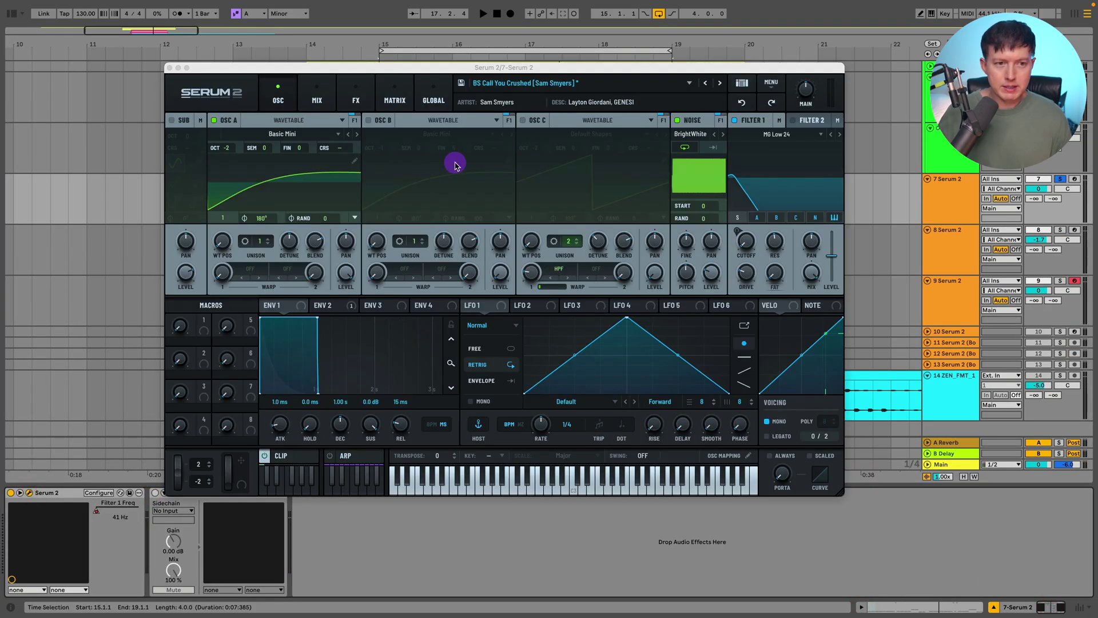
Step: Bypass the Distortion, Equalizer, Delay and Reverb effects in Serum 2's main effects chain
left_click(356, 103)
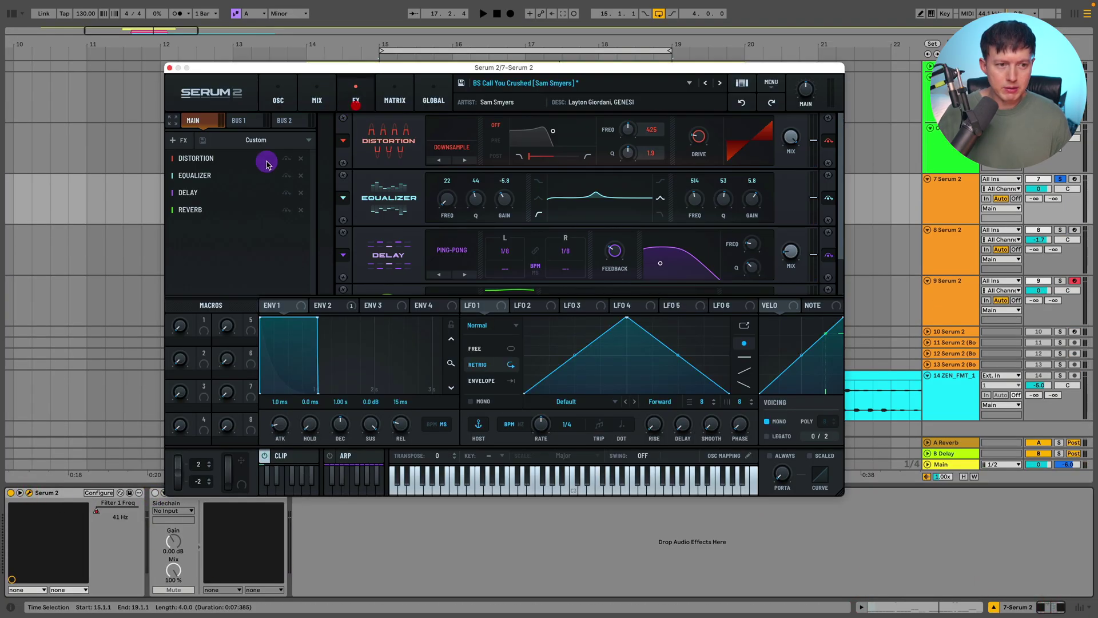
left_click(286, 159)
left_click(286, 175)
left_click(286, 196)
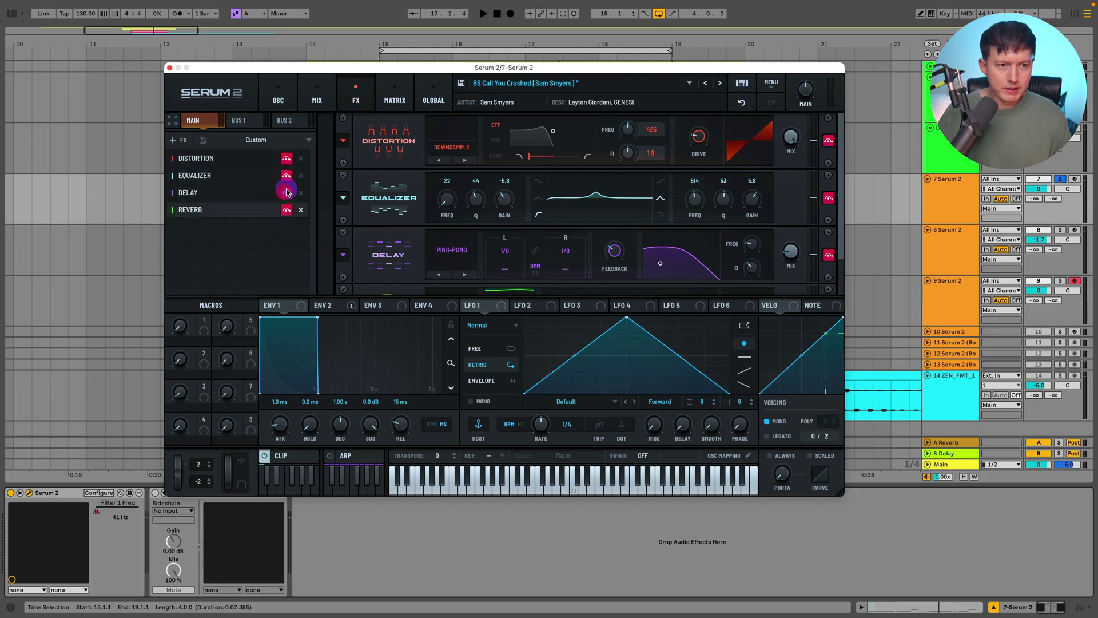
Step: Check Envelopes 1 and 2 on the oscillator page and switch off Filter 1 and the Noise oscillator
left_click(278, 100)
left_click_drag(289, 312, 341, 309)
left_click(329, 306)
left_click(281, 307)
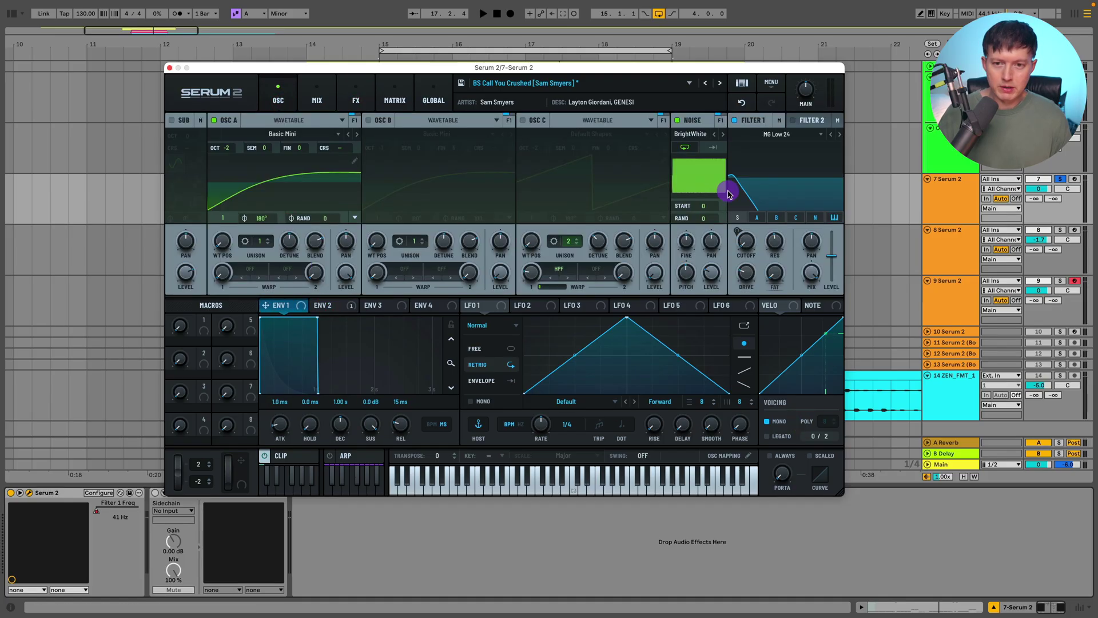
left_click(734, 121)
left_click(678, 120)
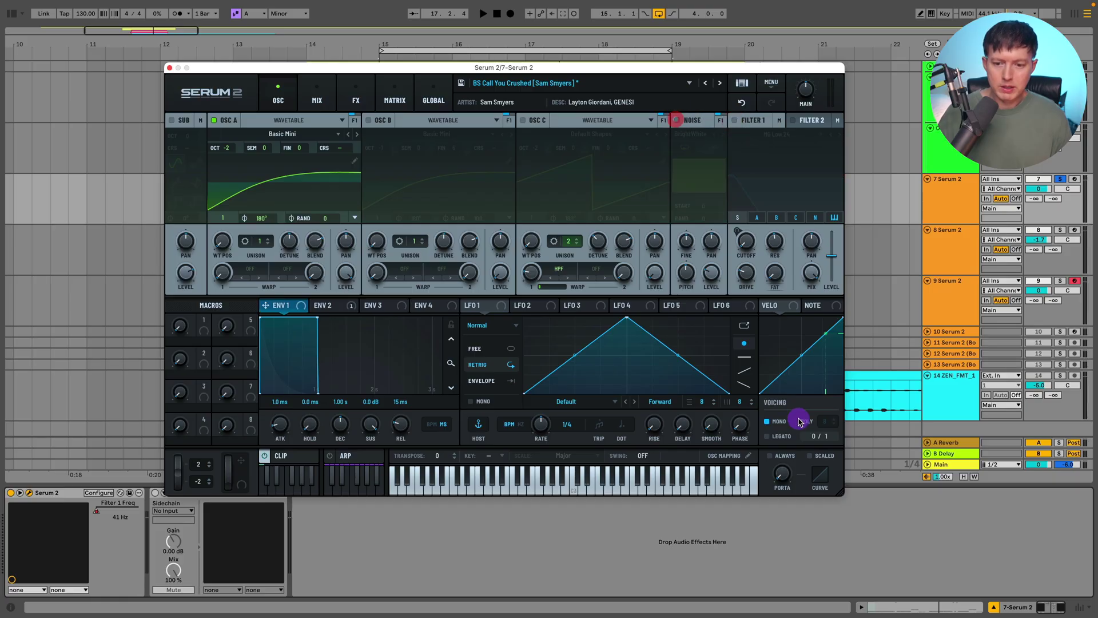
Step: Review OSC A's Basic Mini wavetable, octave, phase and random settings, and play back its dry sound
left_click(375, 352)
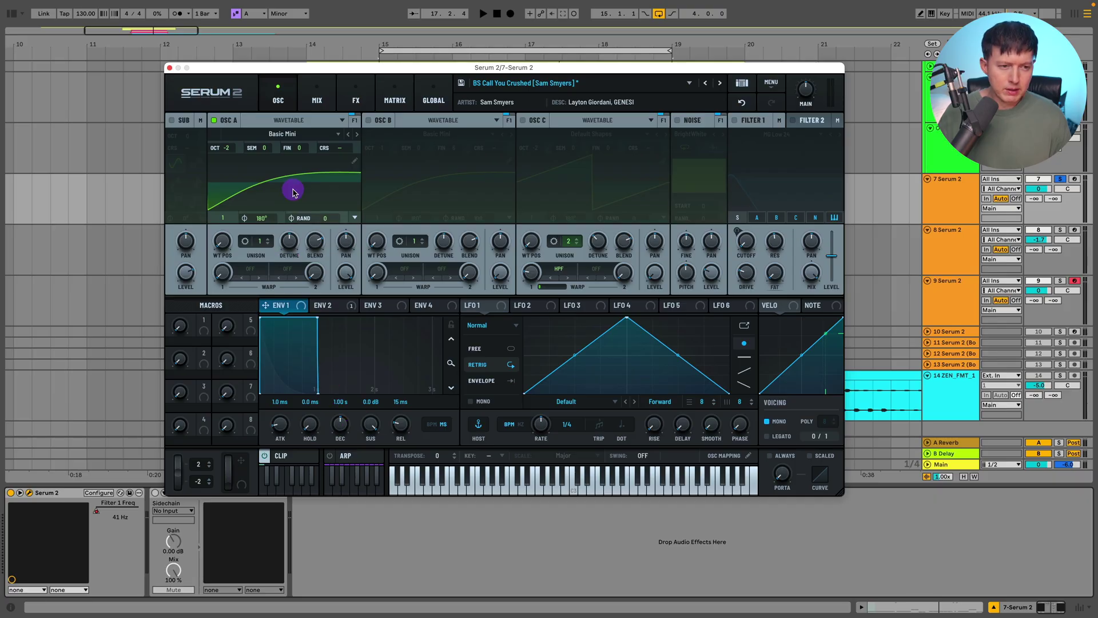
left_click(282, 134)
mouse_move(282, 147)
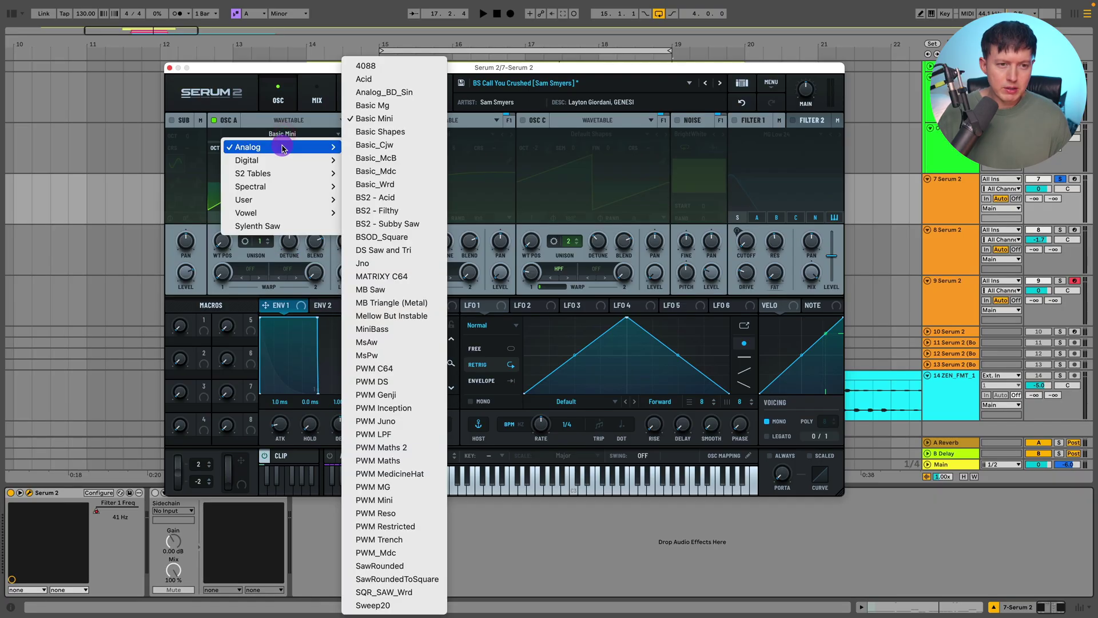
left_click(282, 115)
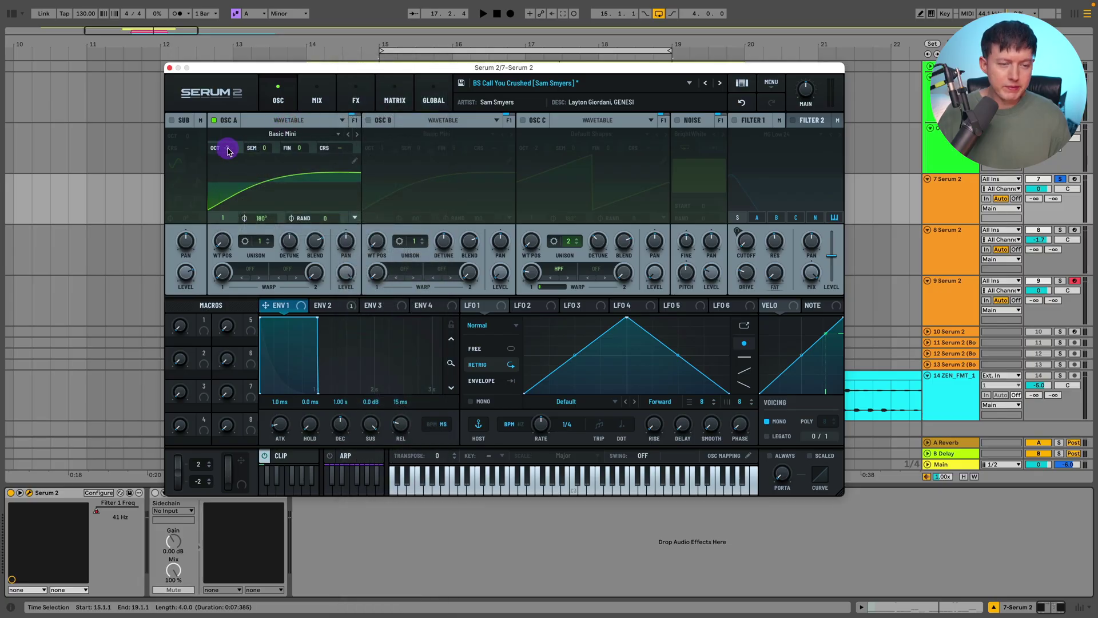
left_click_drag(228, 150, 343, 201)
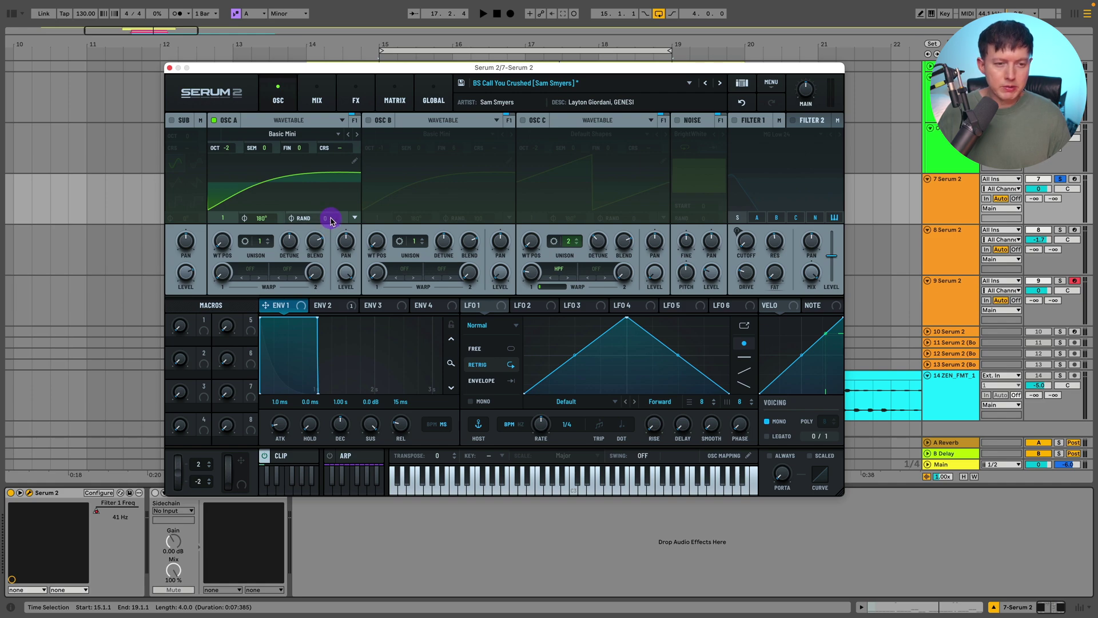
key("space")
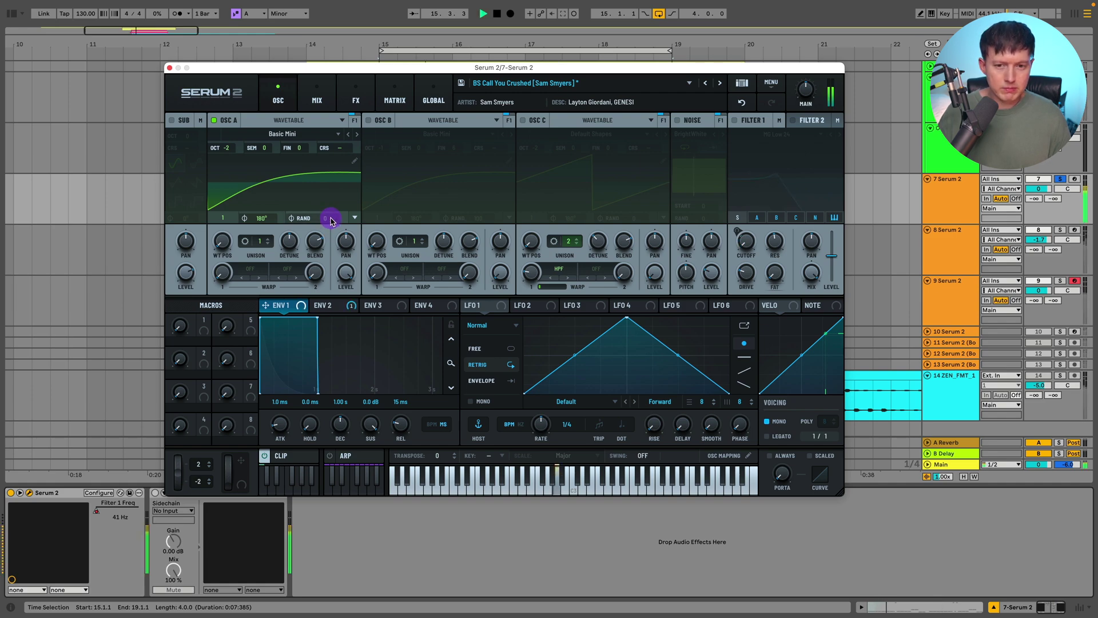
key("space")
Step: Switch the Noise oscillator back on with the BrightWhite sample and audition it together with OSC A
left_click(676, 121)
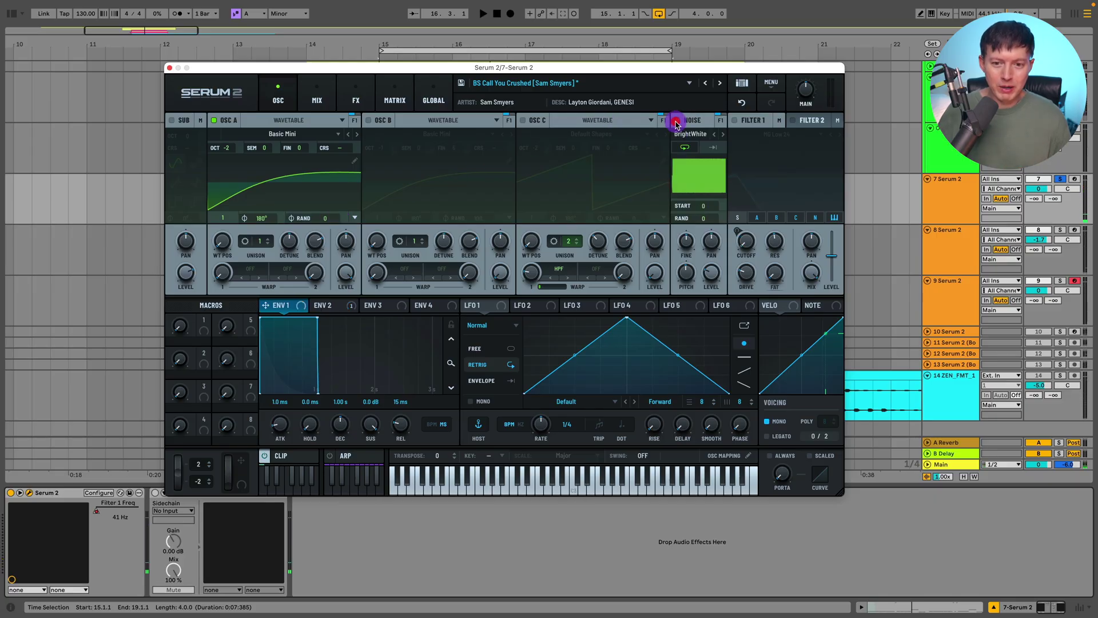
left_click(691, 135)
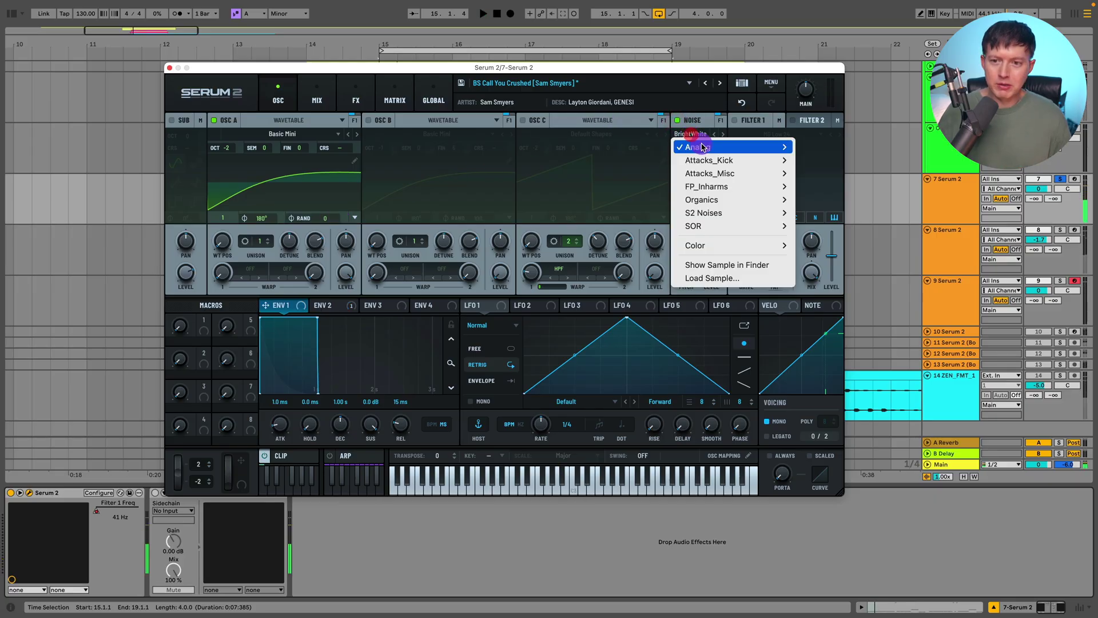
left_click(705, 133)
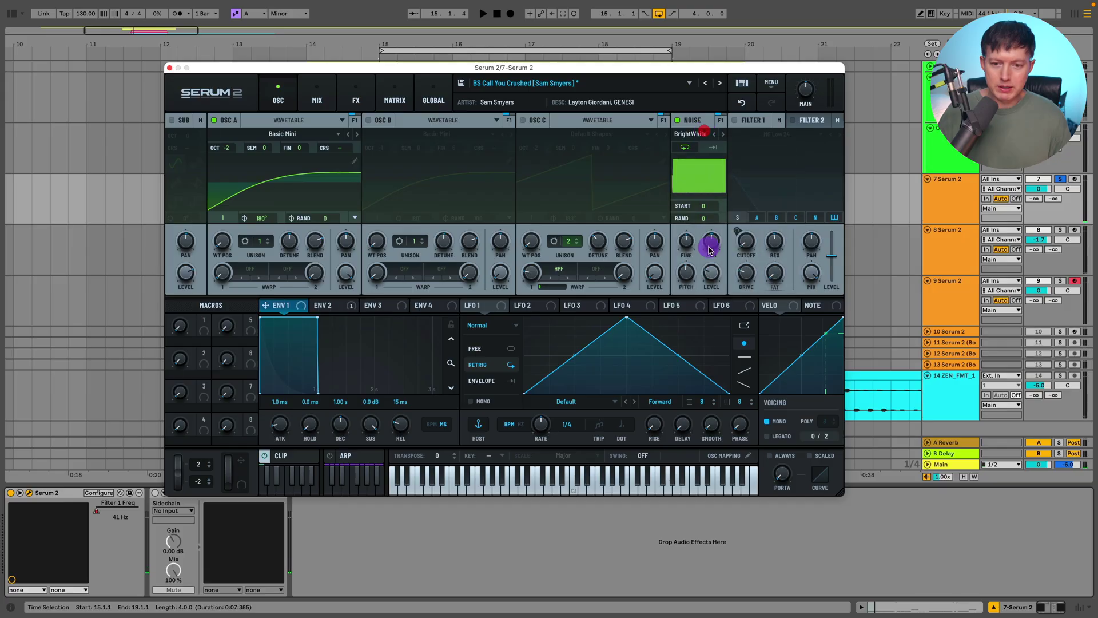
key("space")
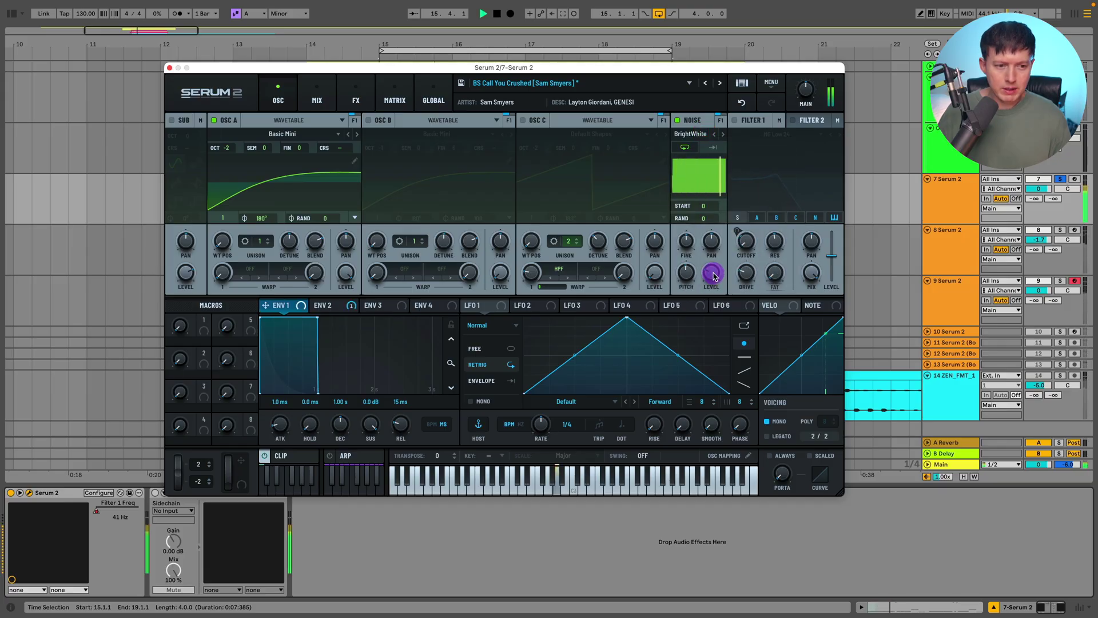
key("space")
Step: Switch on Filter 1 with the MG Low 24 type and assign Envelope 2 to its cutoff
left_click(329, 305)
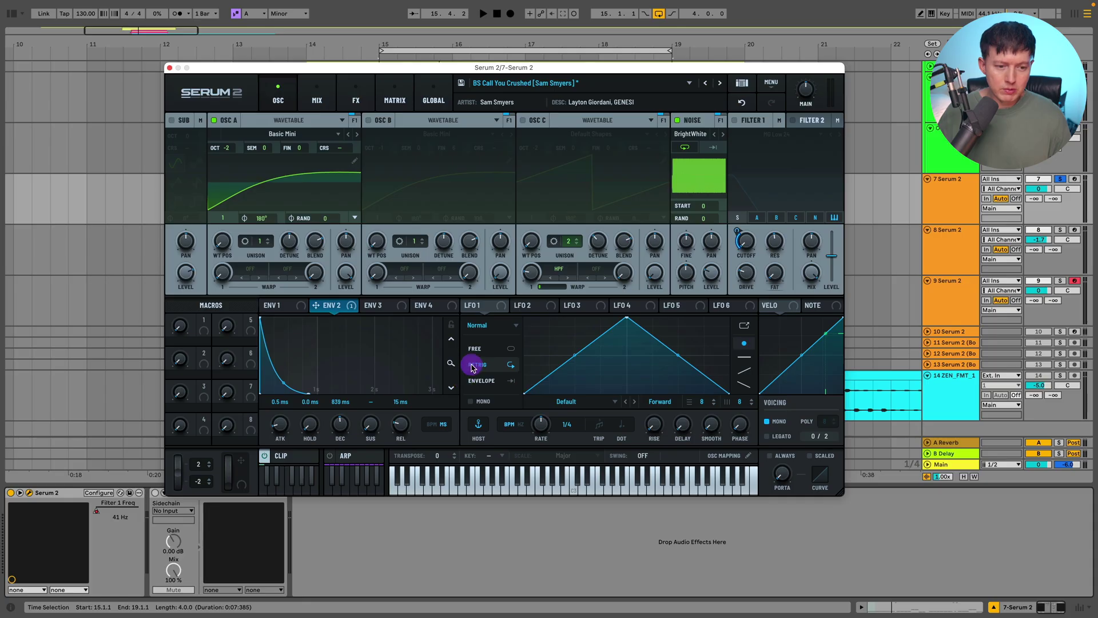
left_click(737, 122)
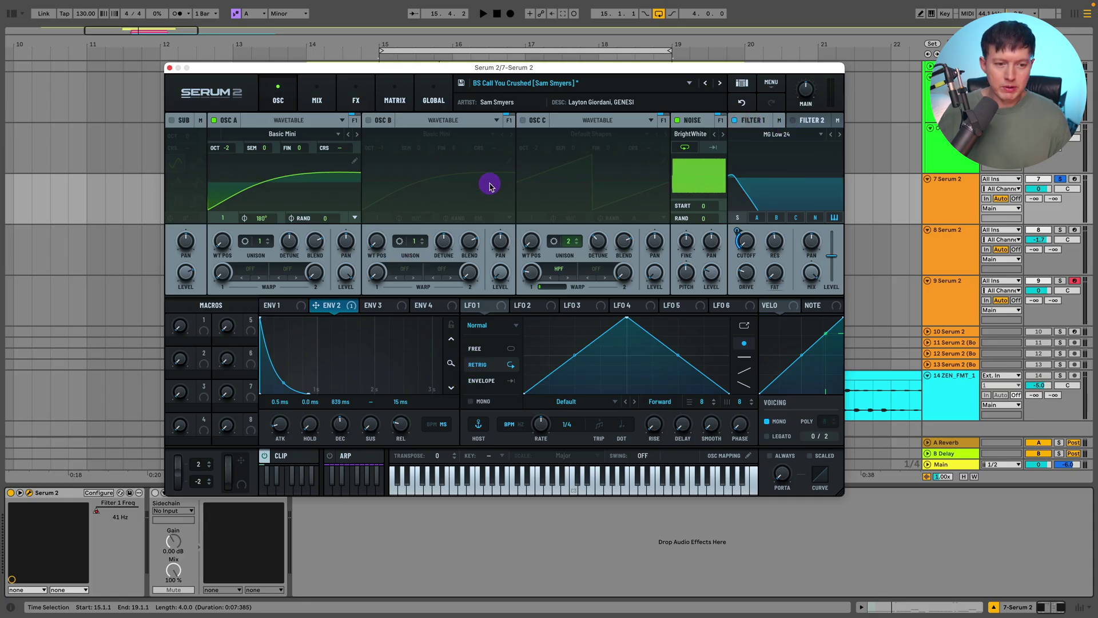
left_click_drag(332, 309, 740, 233)
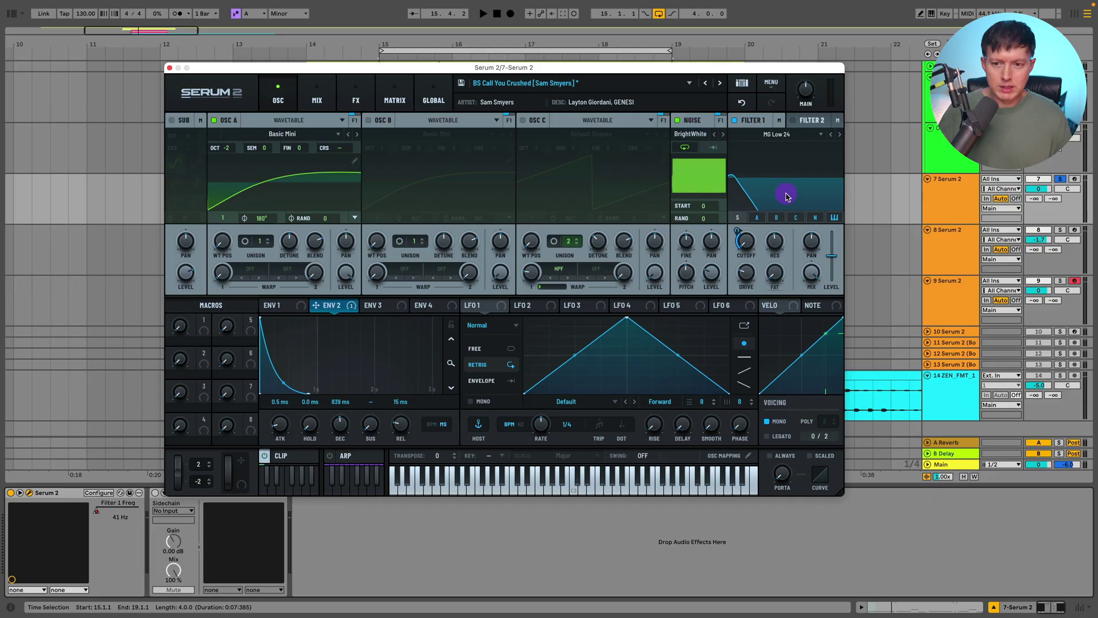
Step: Compare Filter 1 with keyboard tracking off and on, leaving it on, and play back the filtered bass
left_click(837, 217)
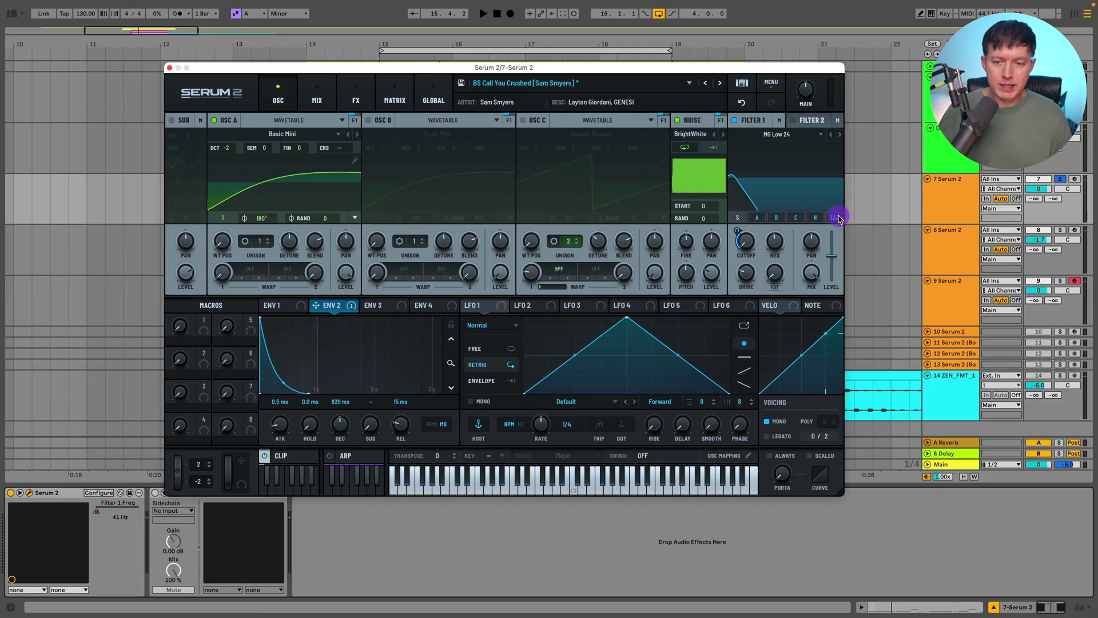
key("space")
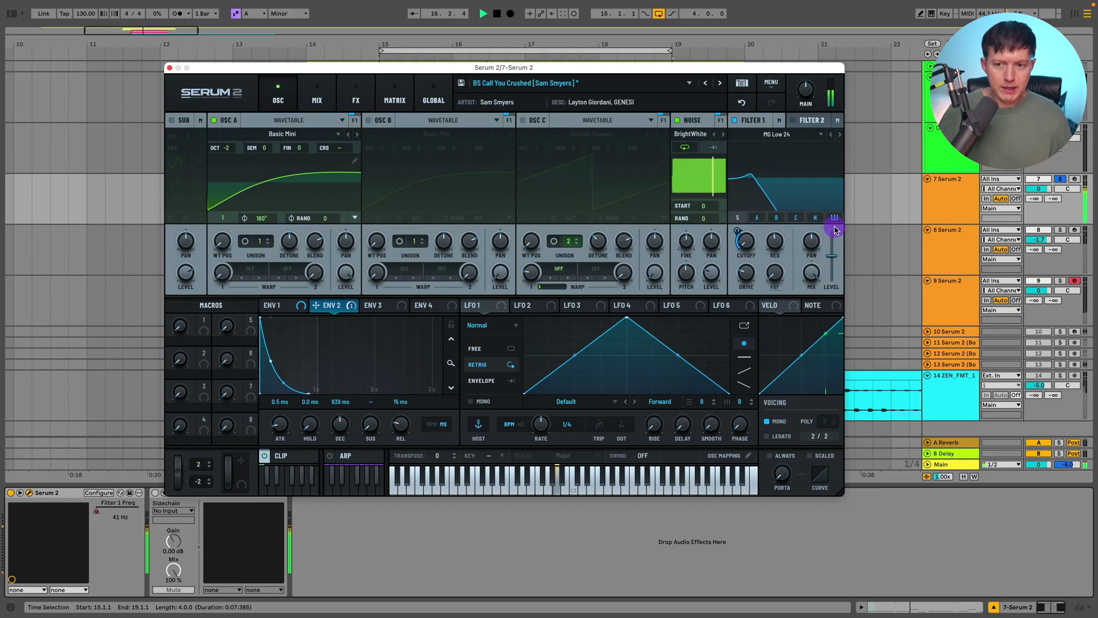
key("space")
left_click(836, 219)
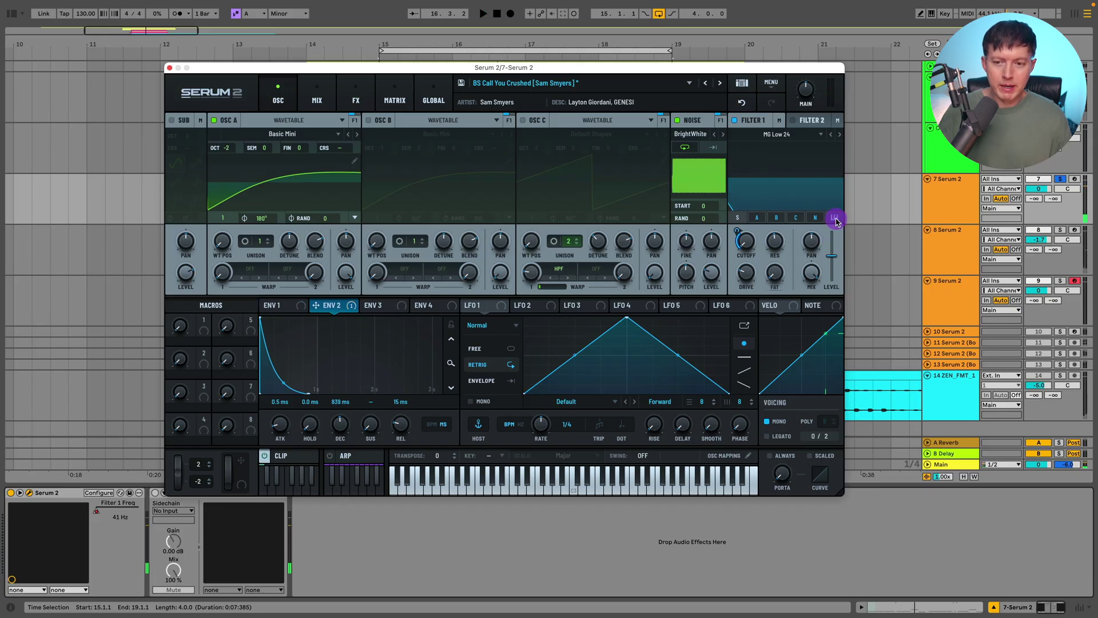
left_click(836, 219)
key("space")
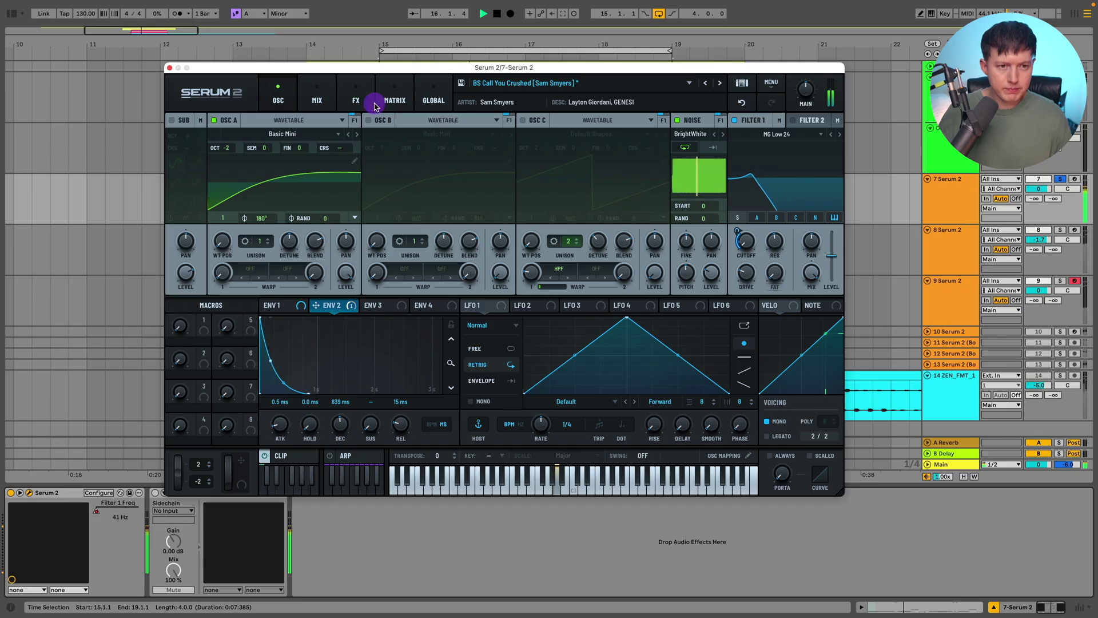
Step: Switch on the Distortion effect with its Downsample type and play back the crushed bass
key("space")
left_click(357, 100)
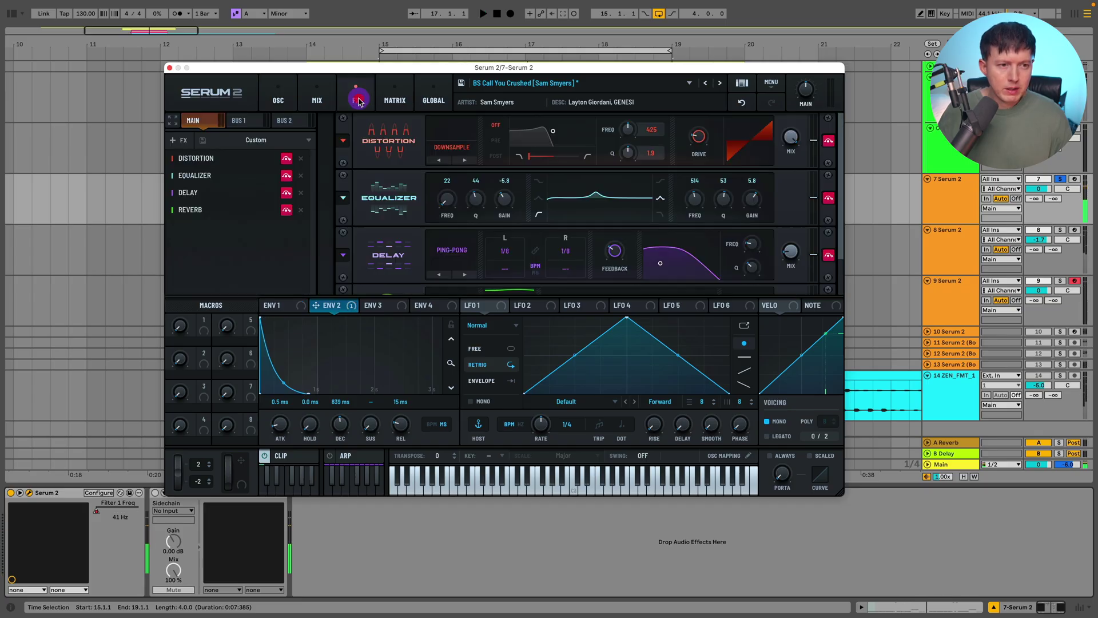
left_click(285, 159)
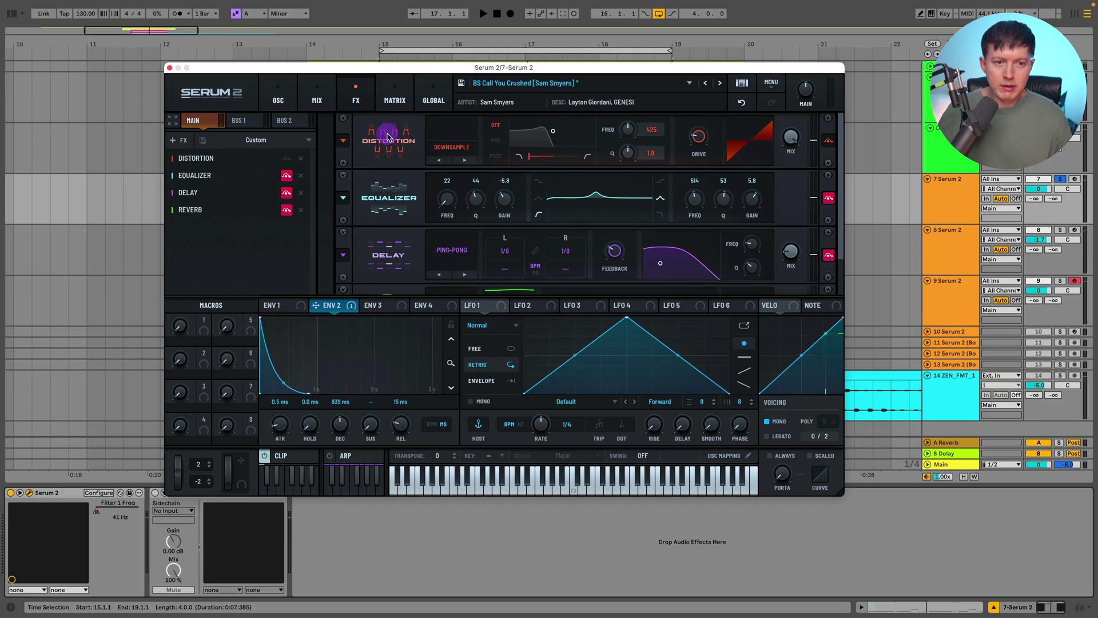
left_click(452, 147)
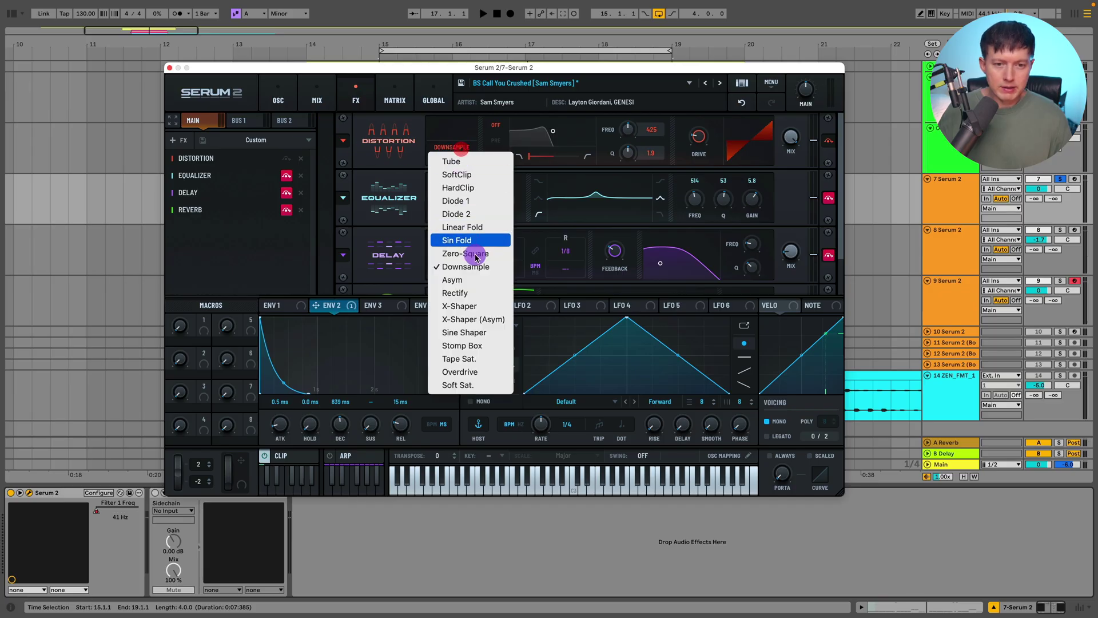
left_click(378, 158)
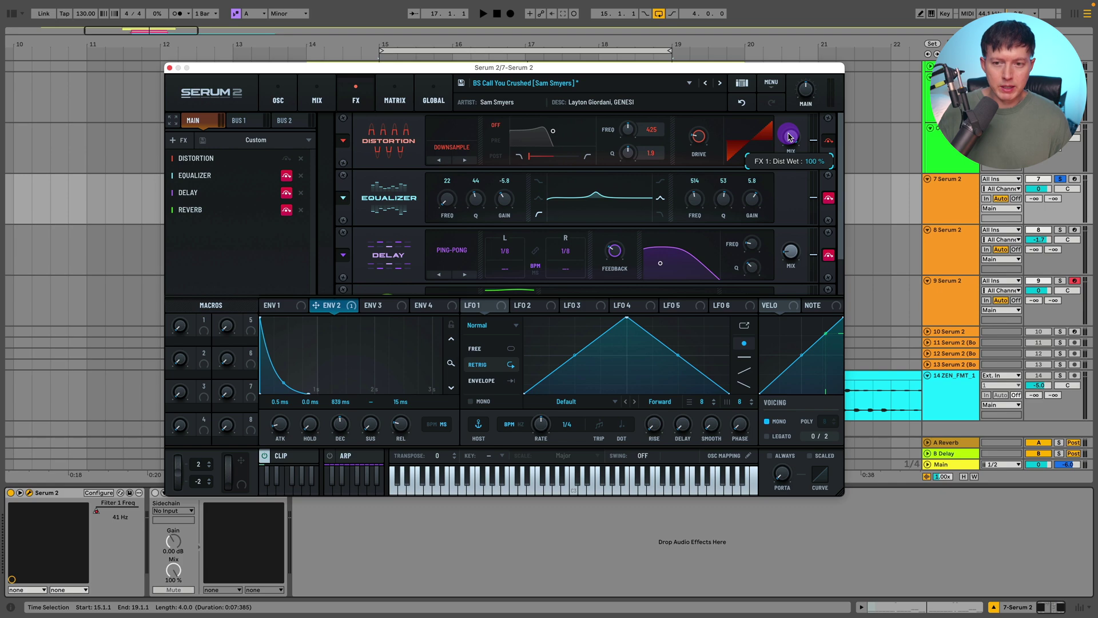
key("space")
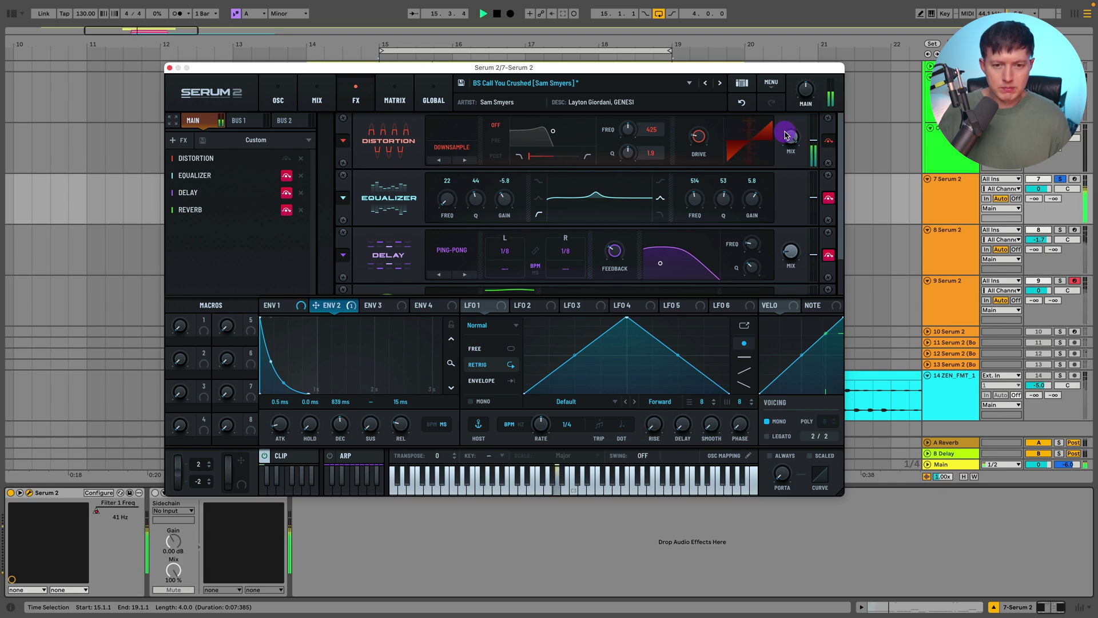
key("space")
Step: Switch on the Equalizer effect and audition the bass through it
left_click(829, 199)
scroll(686, 189, "down", 2)
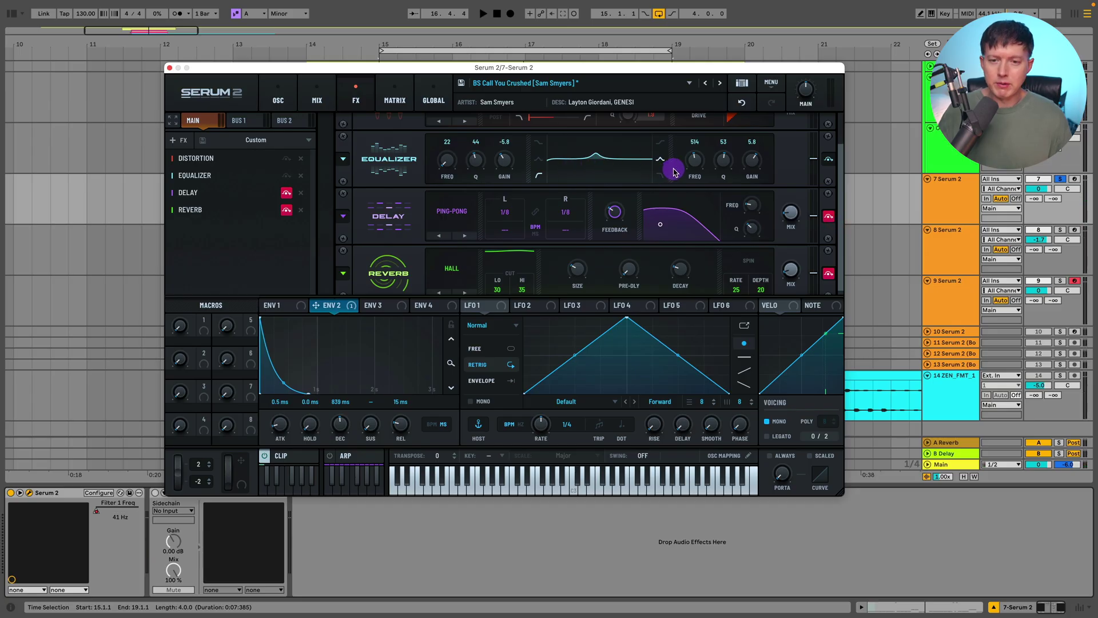
key("space")
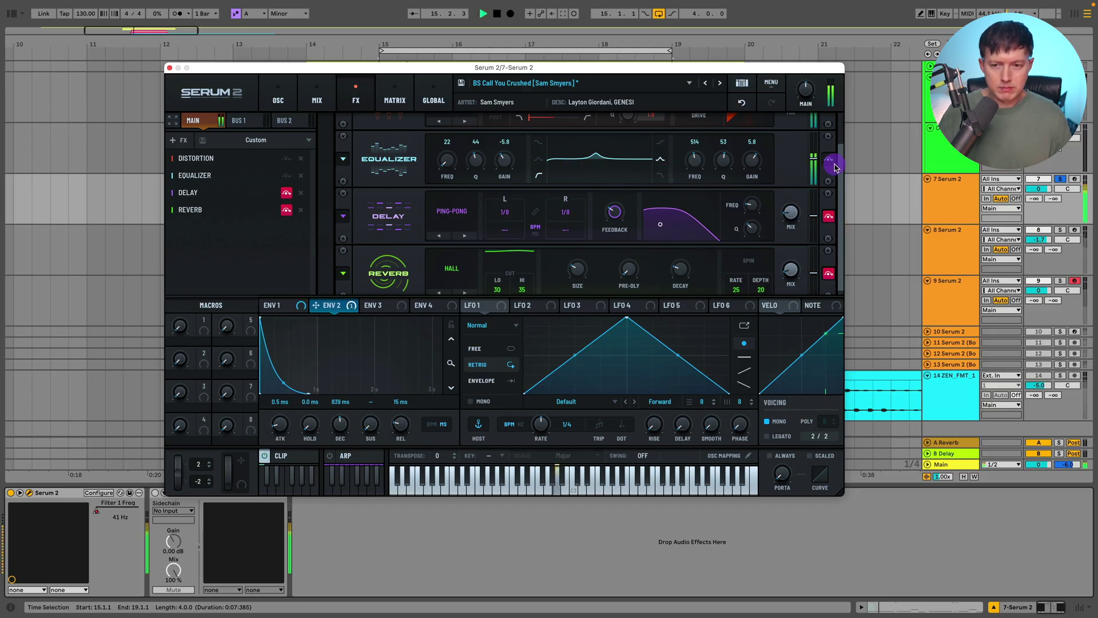
left_click(833, 165)
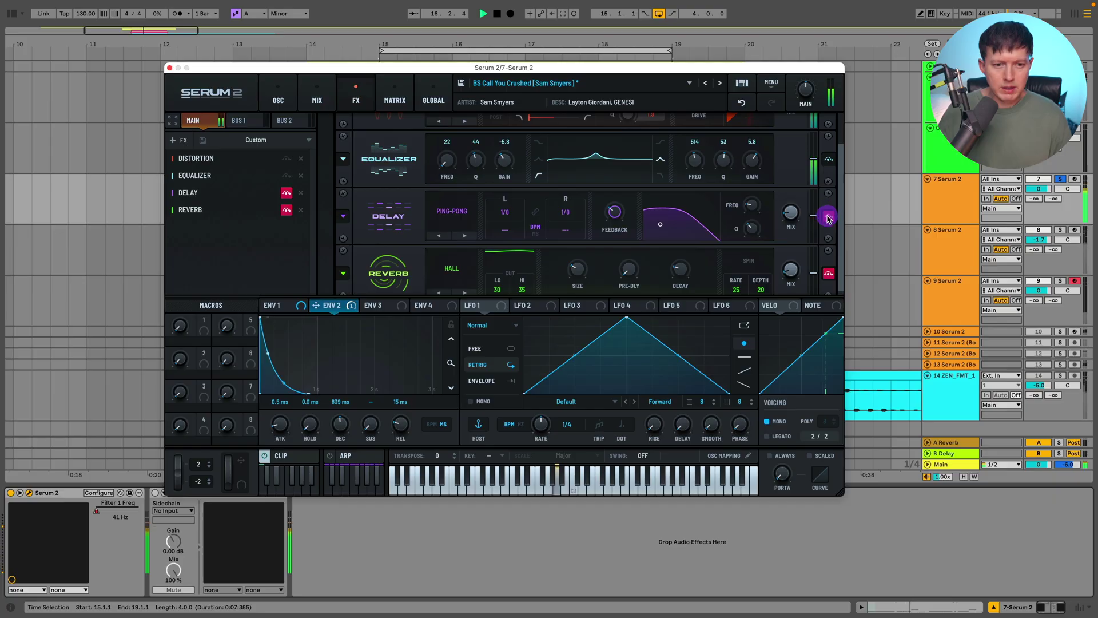
Step: Switch on the Ping-Pong Delay effect and play back the bass with it
left_click(828, 217)
key("space")
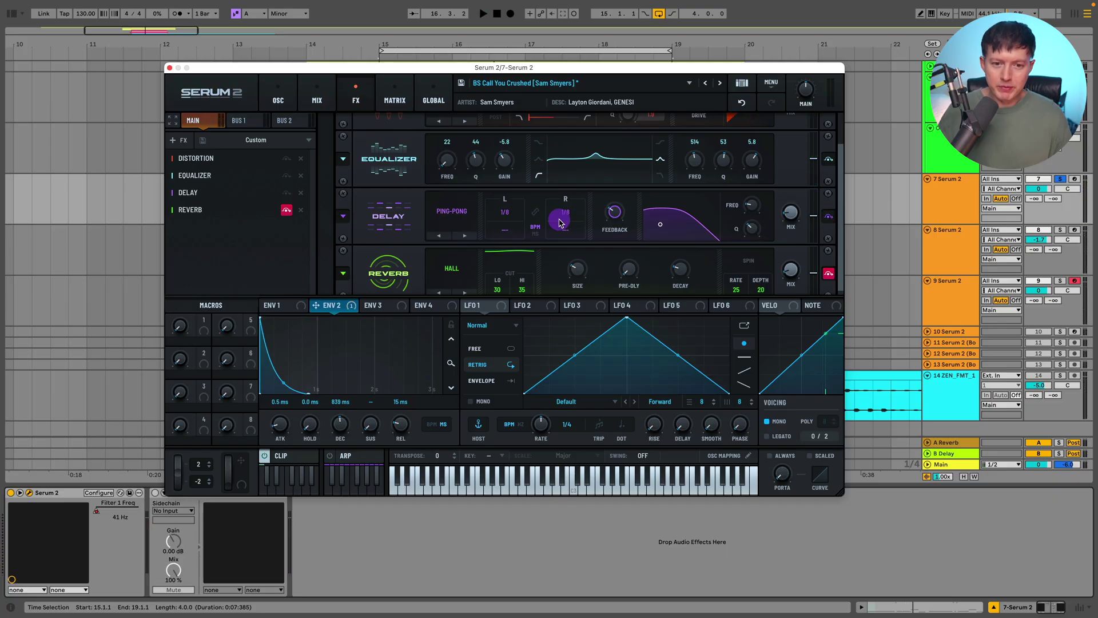
key("space")
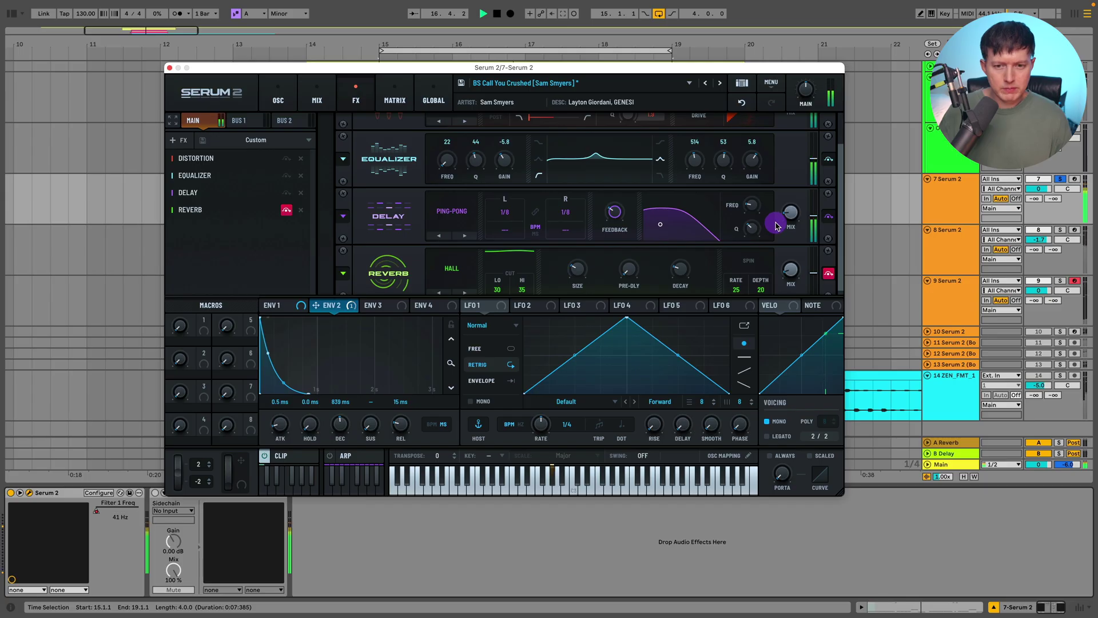
key("space")
Step: Switch on the Hall Reverb effect and play back the complete effects chain over bars 15 to 19
left_click(827, 273)
left_click(848, 281)
scroll(839, 285, "down", 1)
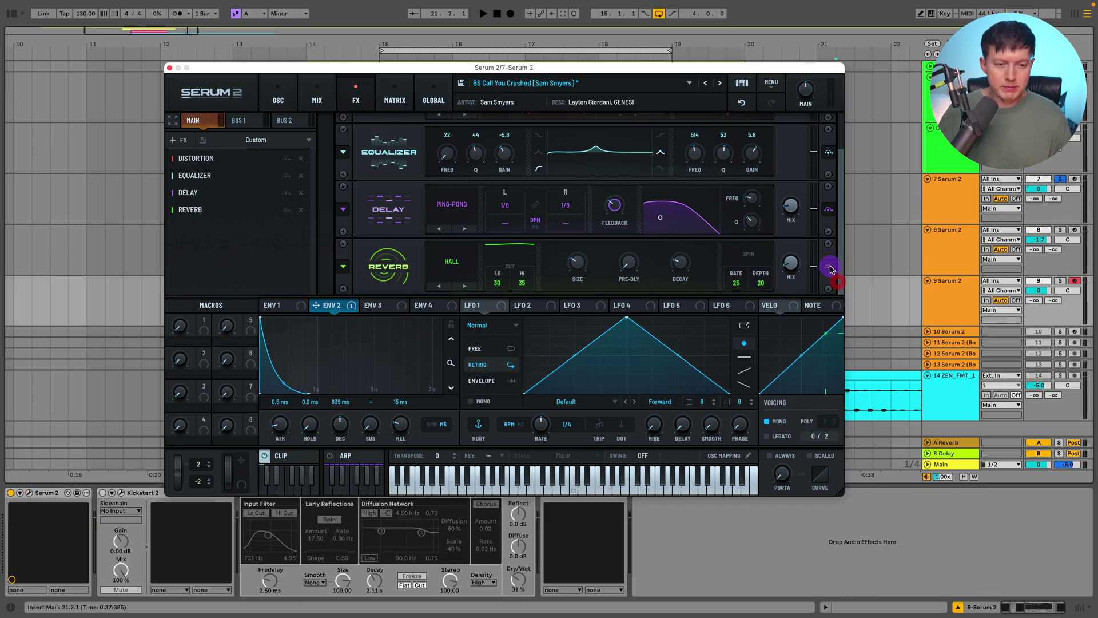
key("space")
left_click(489, 51)
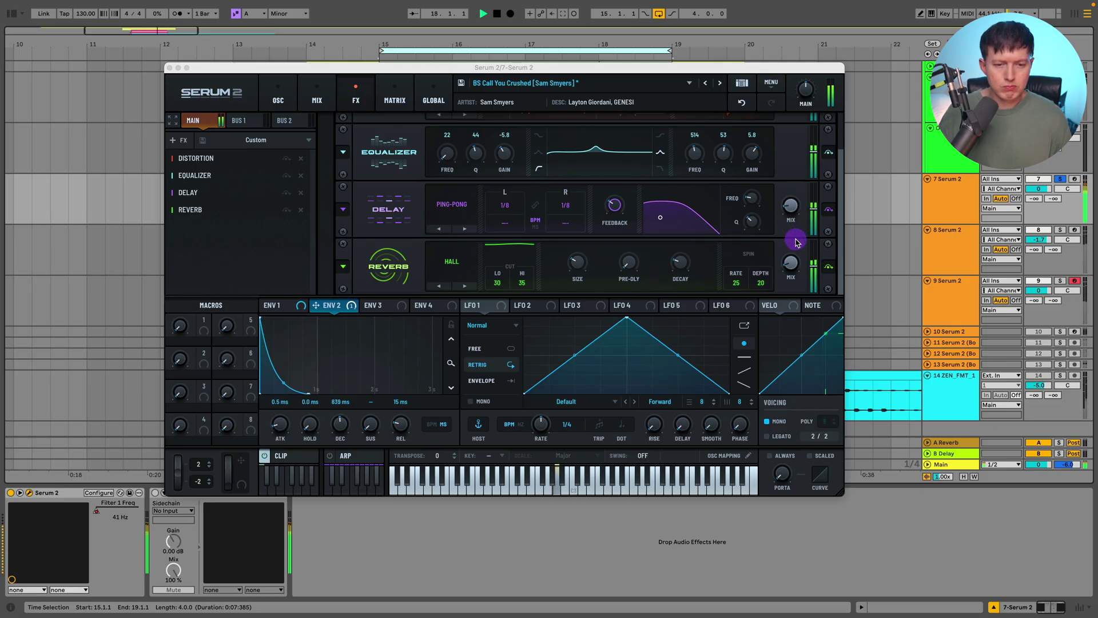
Step: Close the Crushed patch and check the Kickstart 2 curve and mix on track 7
left_click(168, 67)
left_click(174, 493)
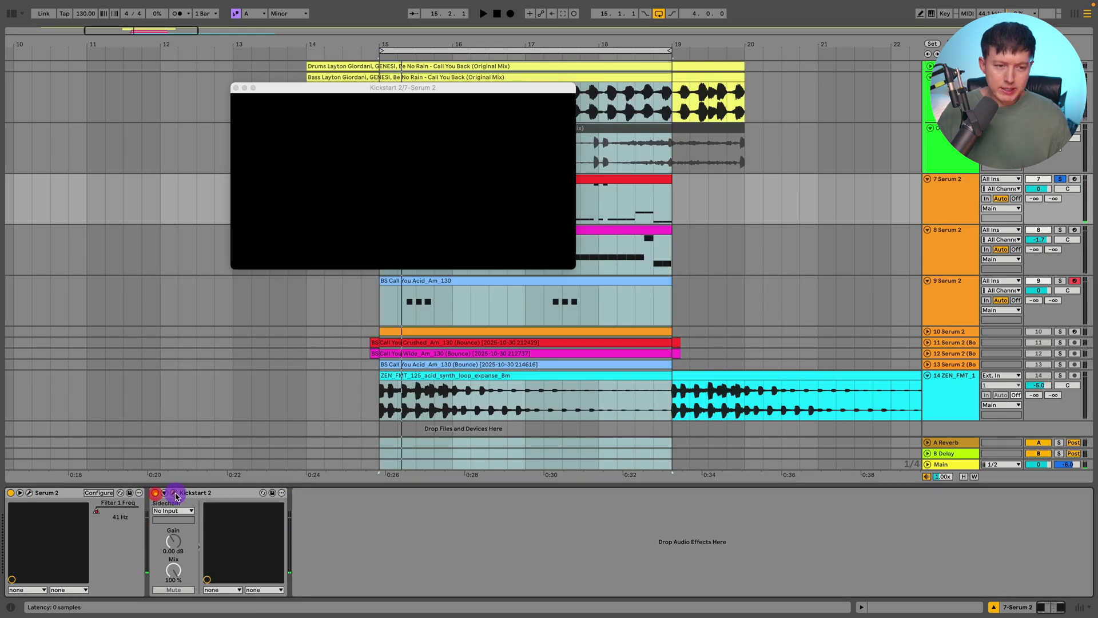
left_click(236, 88)
Step: Solo track 8 with the BS Call You Wide clip, play it back and check its Kickstart 2 settings
left_click(959, 256)
left_click(607, 231)
left_click(1062, 232)
left_click(562, 229)
key("space")
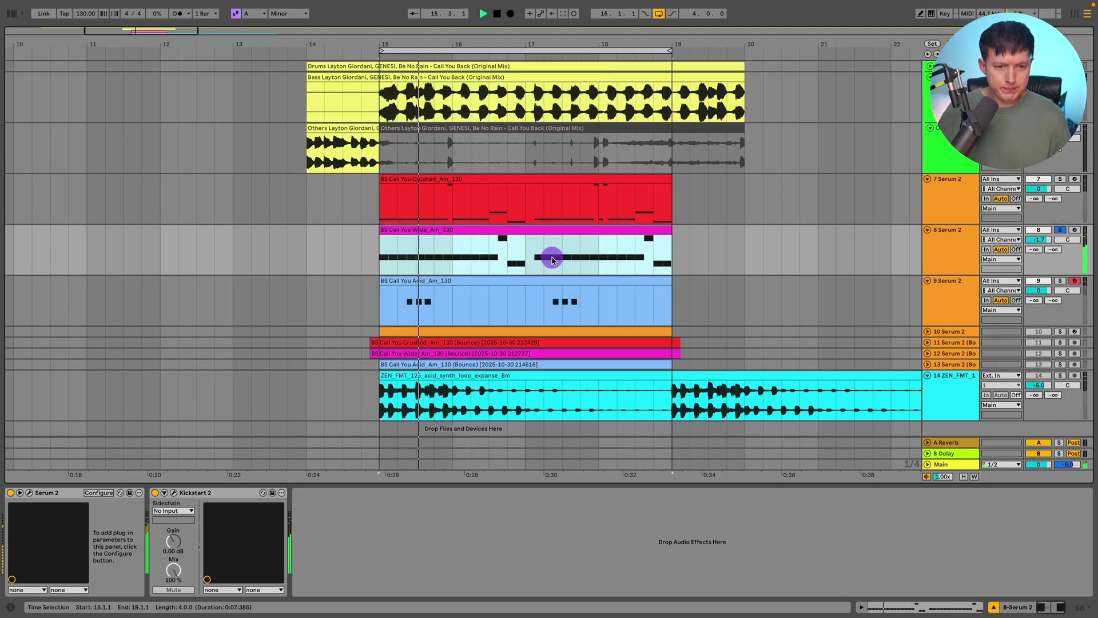
left_click(174, 493)
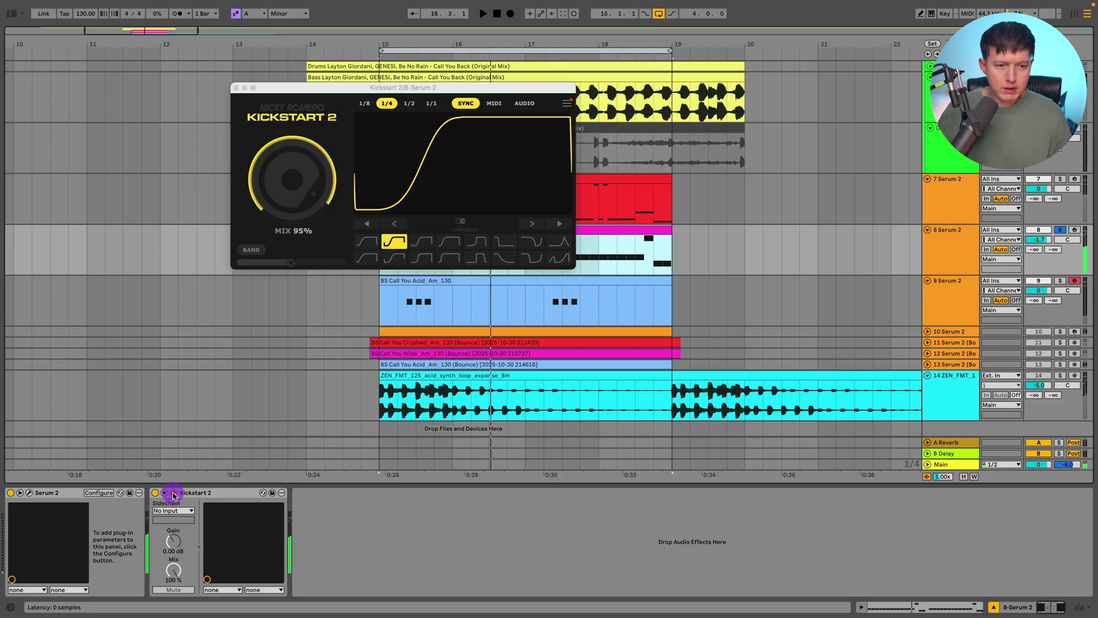
left_click(234, 89)
Step: Examine the MIDI notes of the BS Call You Wide clip during playback and return to the track's devices
double_click(479, 233)
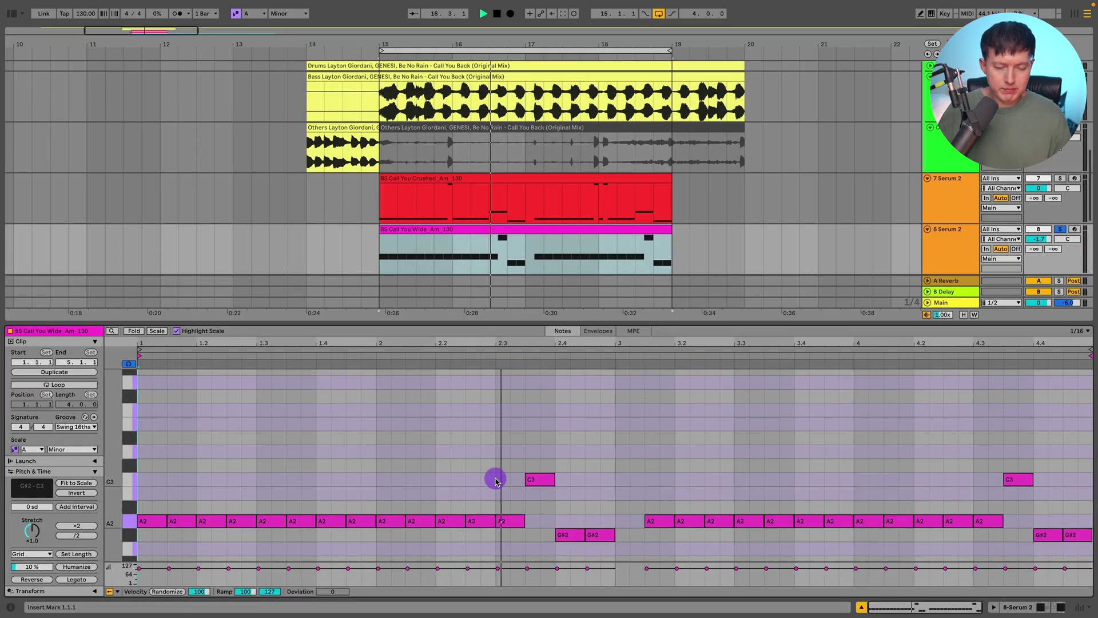
scroll(495, 481, "down", 2)
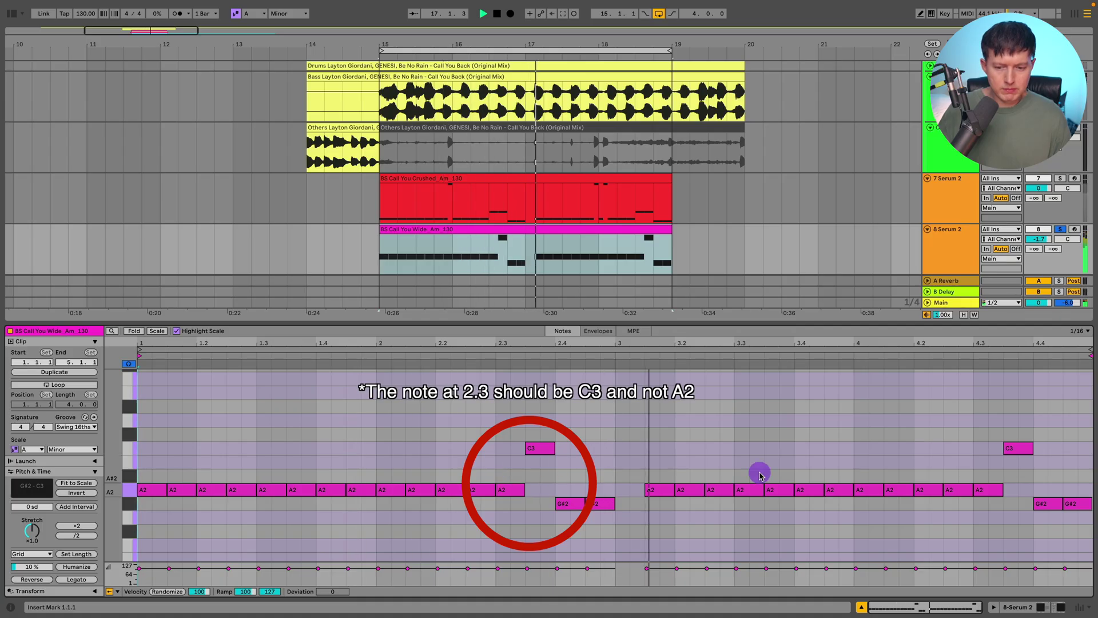
key("space")
left_click(1033, 607)
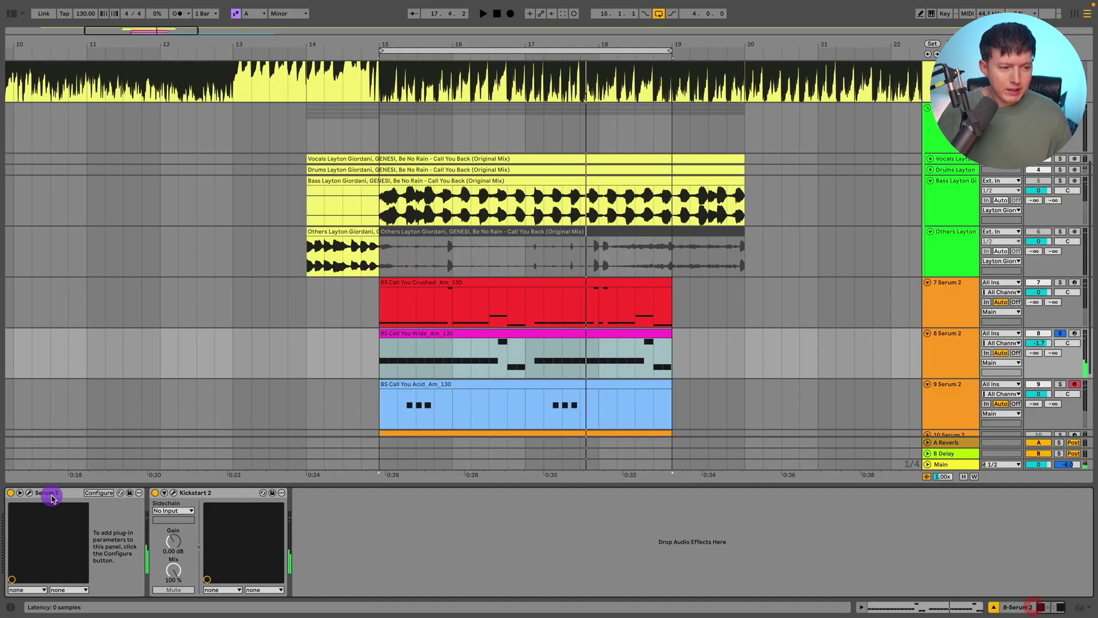
Step: Open the BS Call You Wide patch in Serum 2 on track 8 and play it back
left_click(31, 493)
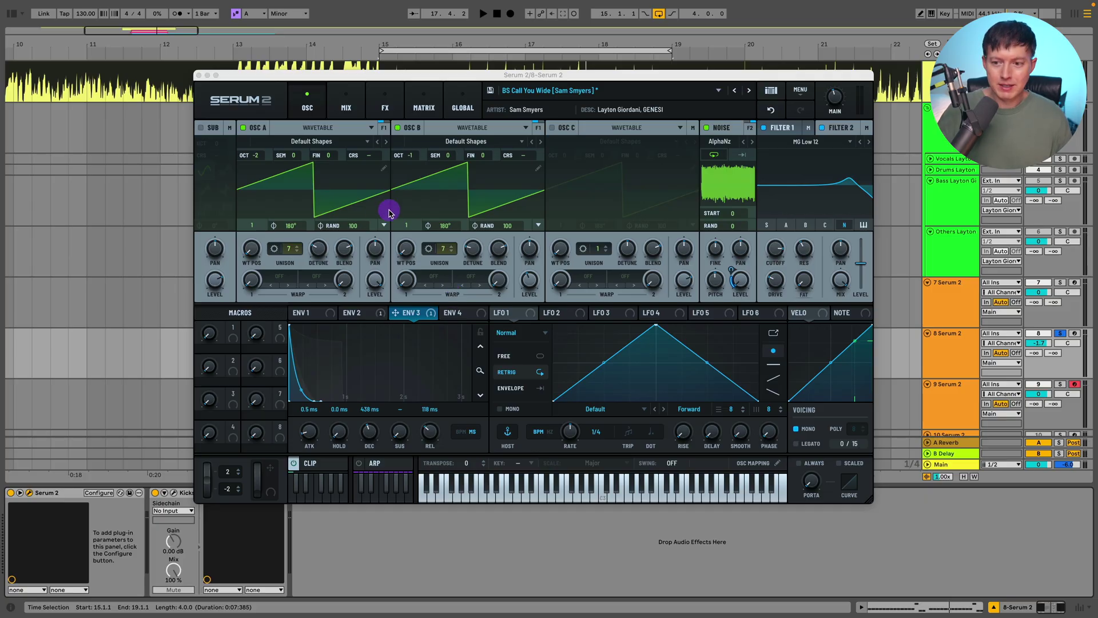
key("space")
Step: Bypass Kickstart 2 and strip the Wide patch down to OSC A by switching off OSC B, Noise and Filter 1
key("space")
Step: Look through the Wide patch's mixer routing and effects, including the bus chain, and return to the oscillators
left_click(350, 107)
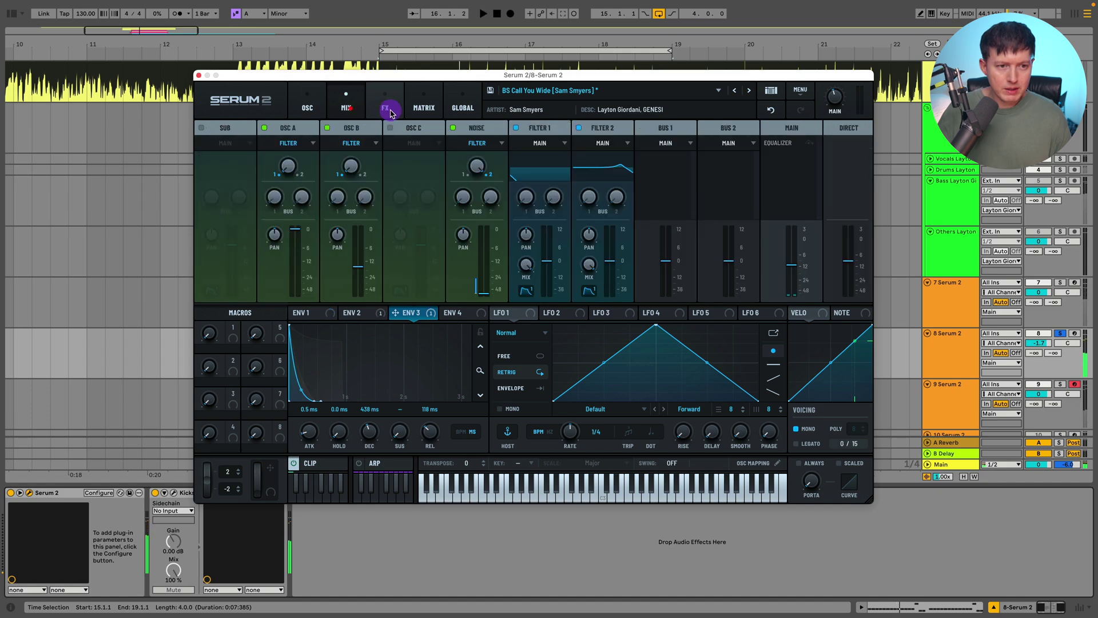
left_click(397, 110)
left_click(268, 127)
left_click(222, 128)
left_click(308, 108)
key("space")
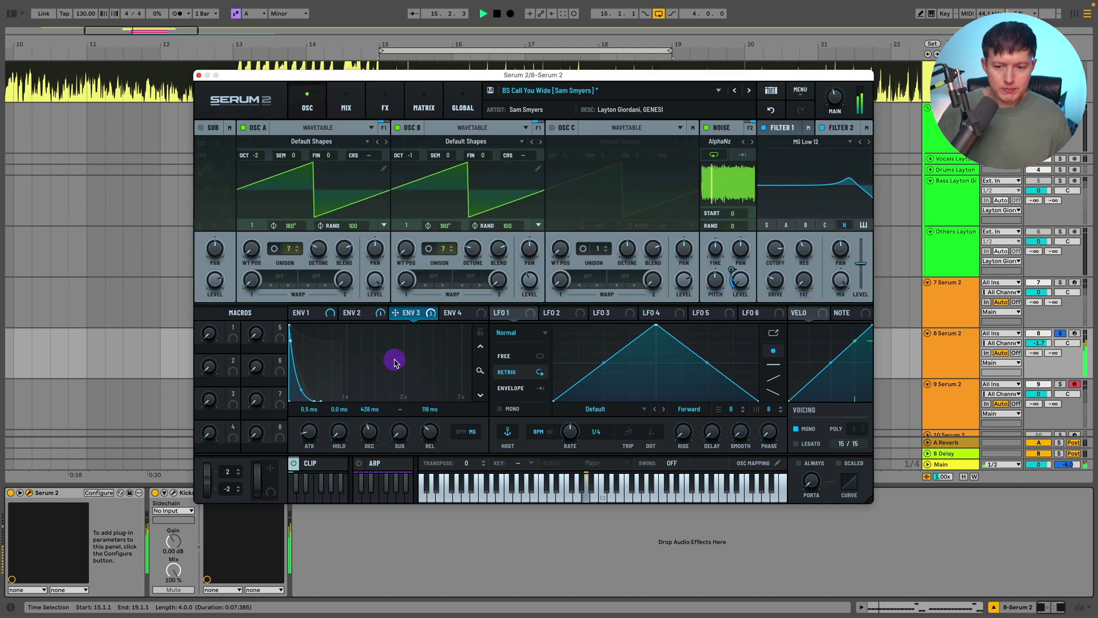
left_click(155, 492)
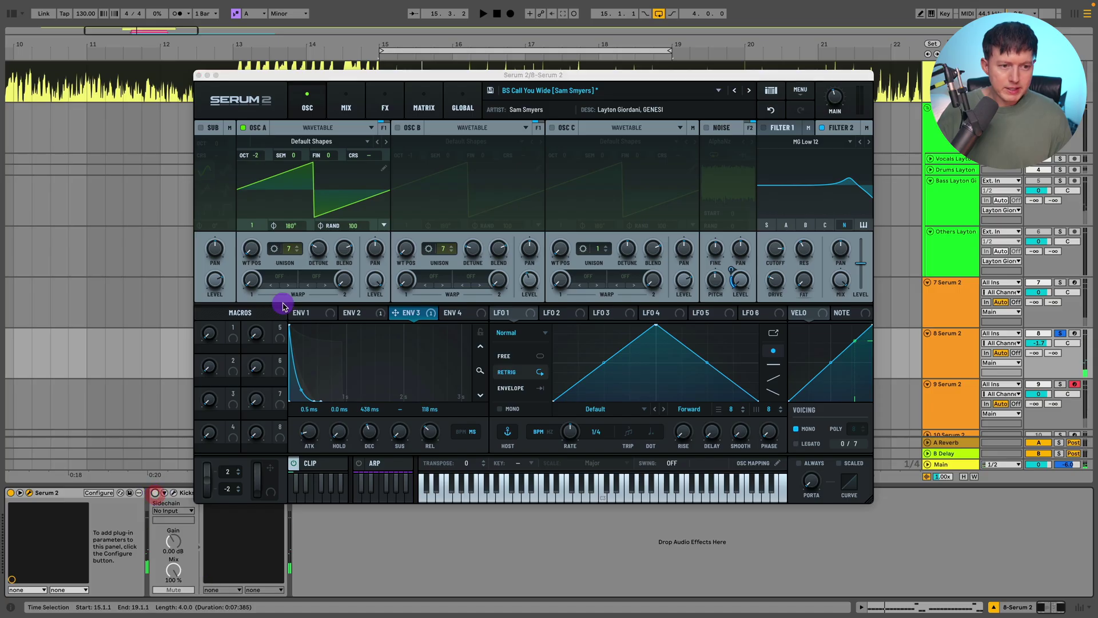
Step: Review OSC A's unison, detune and Envelope 1 settings and play back its dry sound
left_click(274, 250)
left_click(273, 250)
left_click(273, 251)
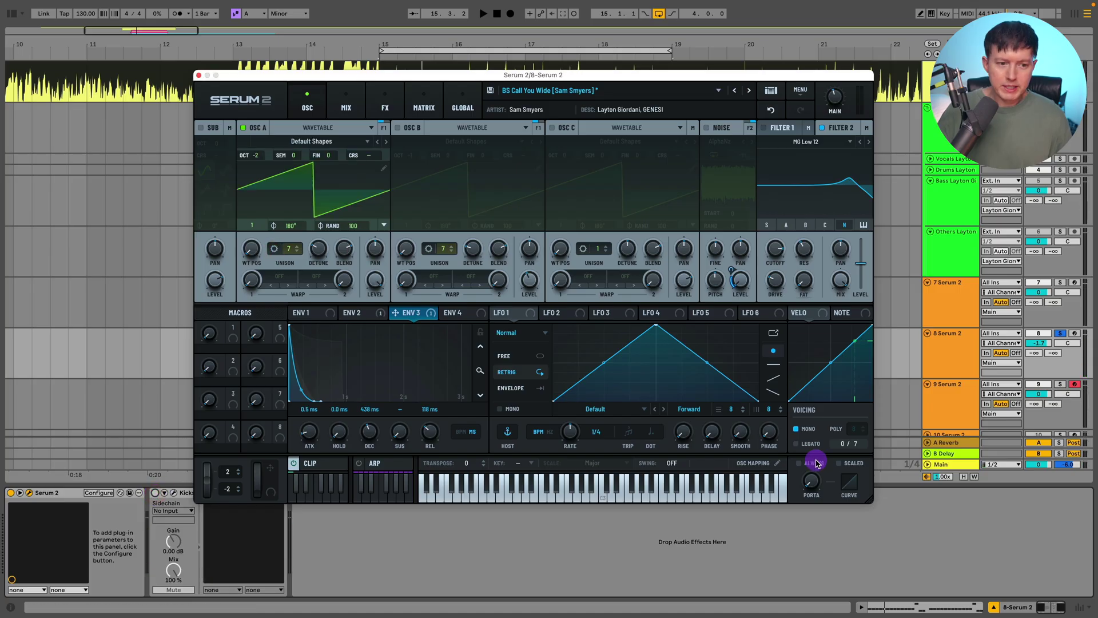
left_click(311, 317)
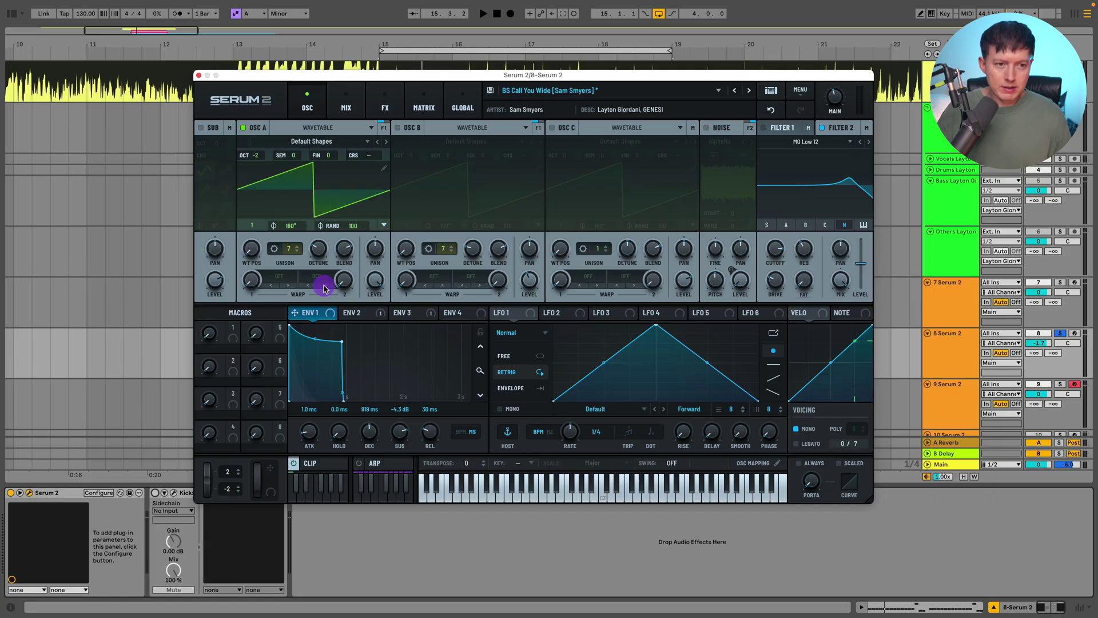
left_click(324, 252)
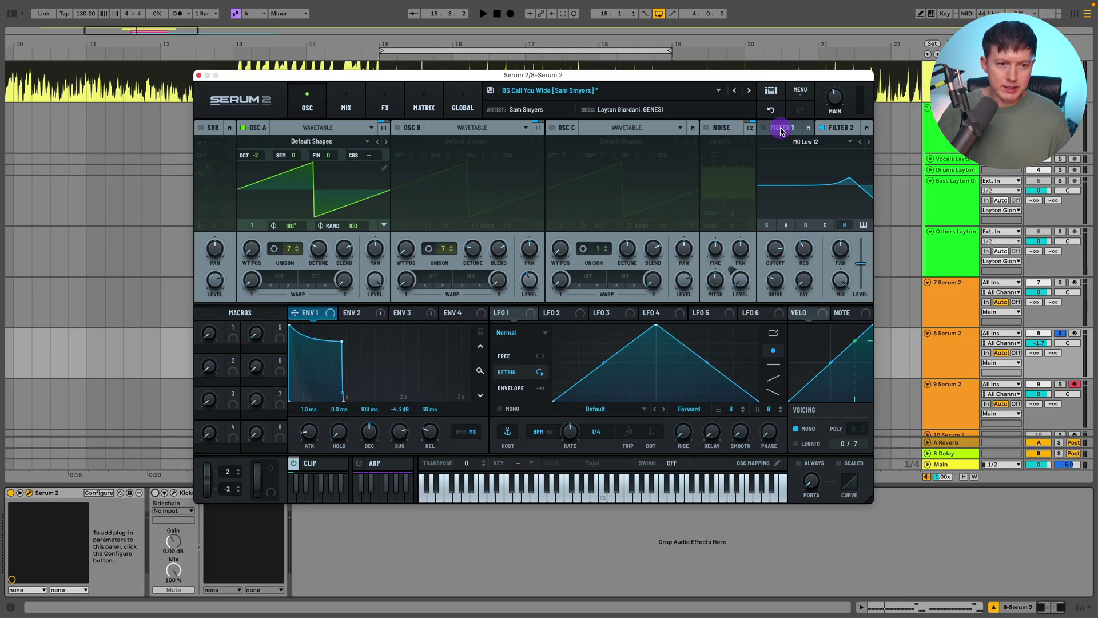
key("space")
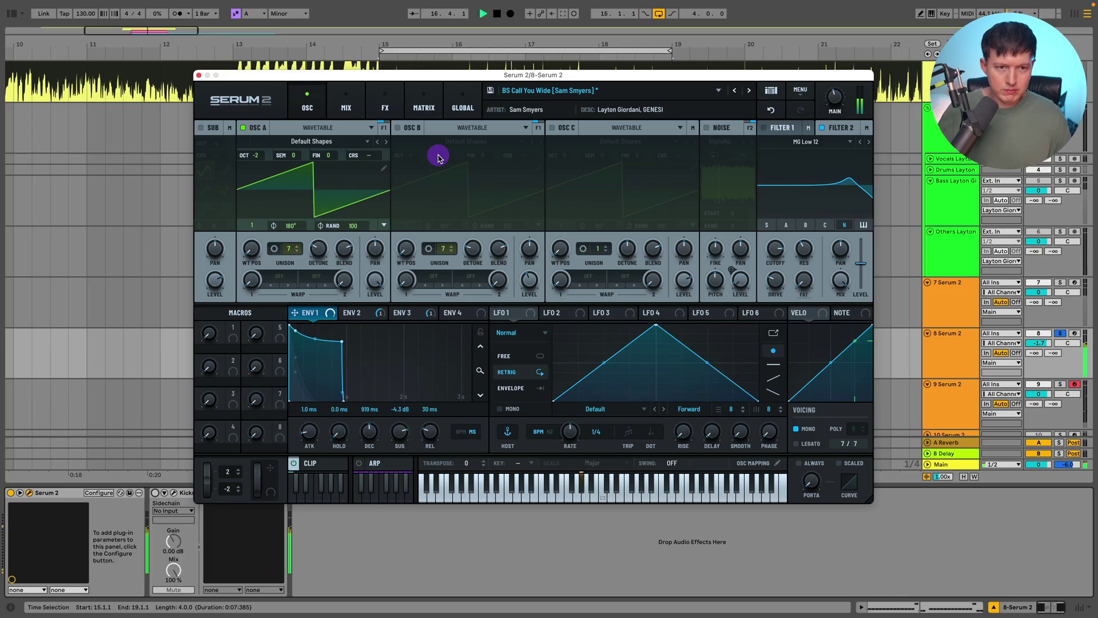
Step: Switch OSC B back on, check its unison detune and level, and audition it together with OSC A
left_click(413, 128)
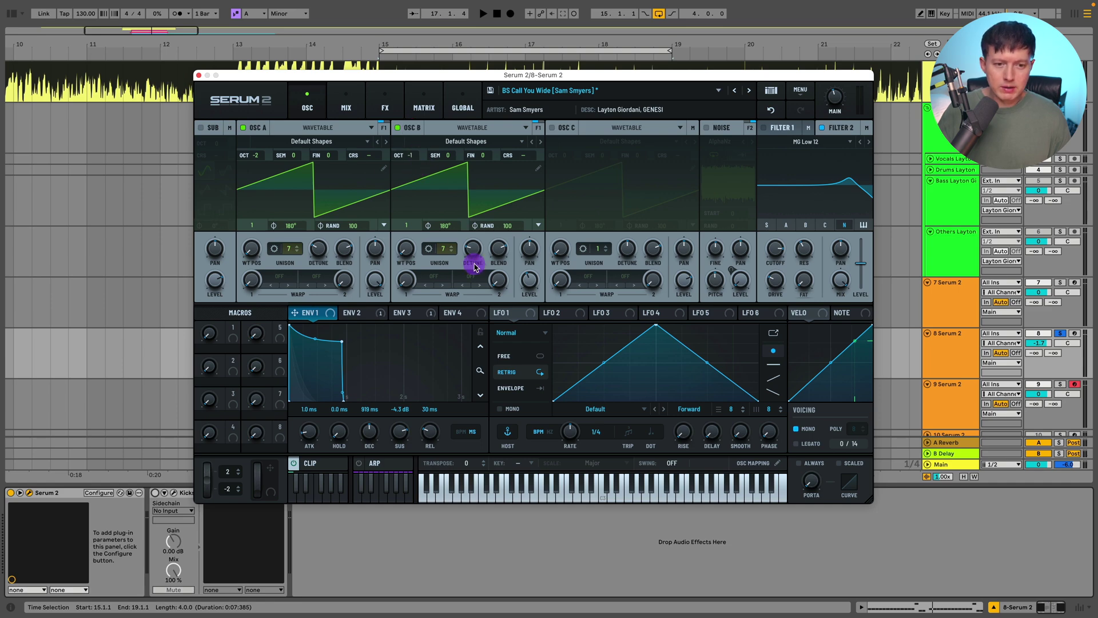
mouse_move(474, 259)
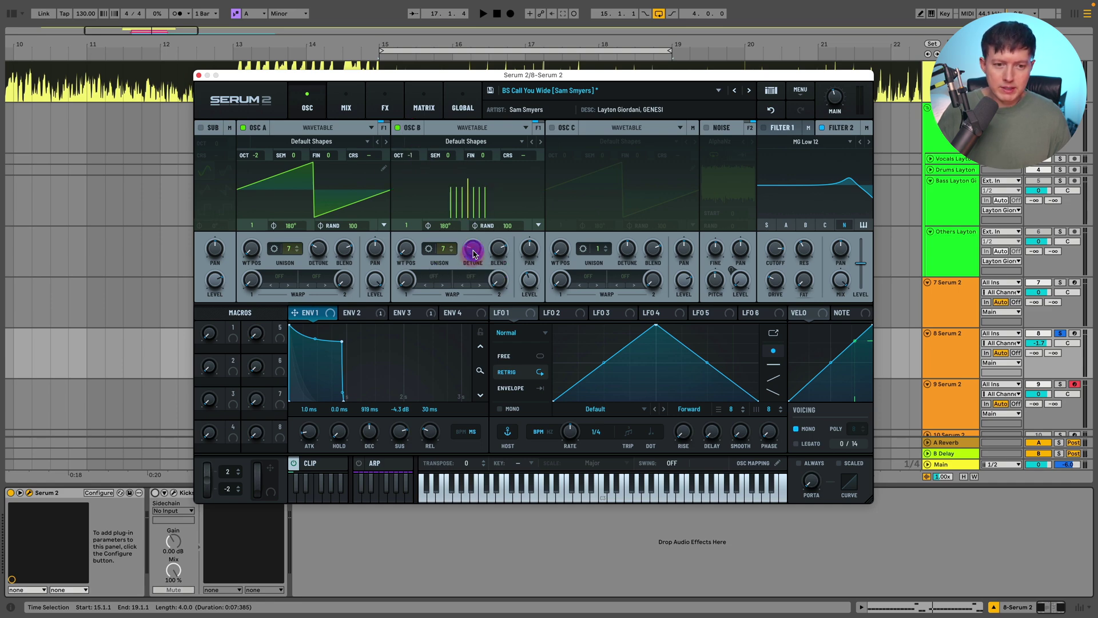
key("space")
key("space")
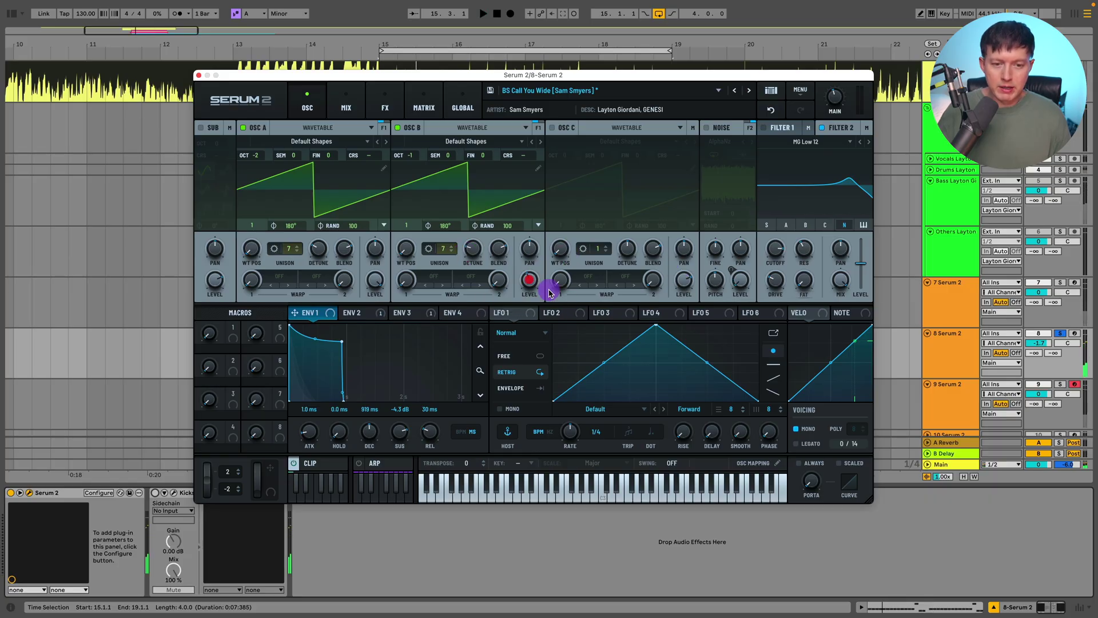
key("space")
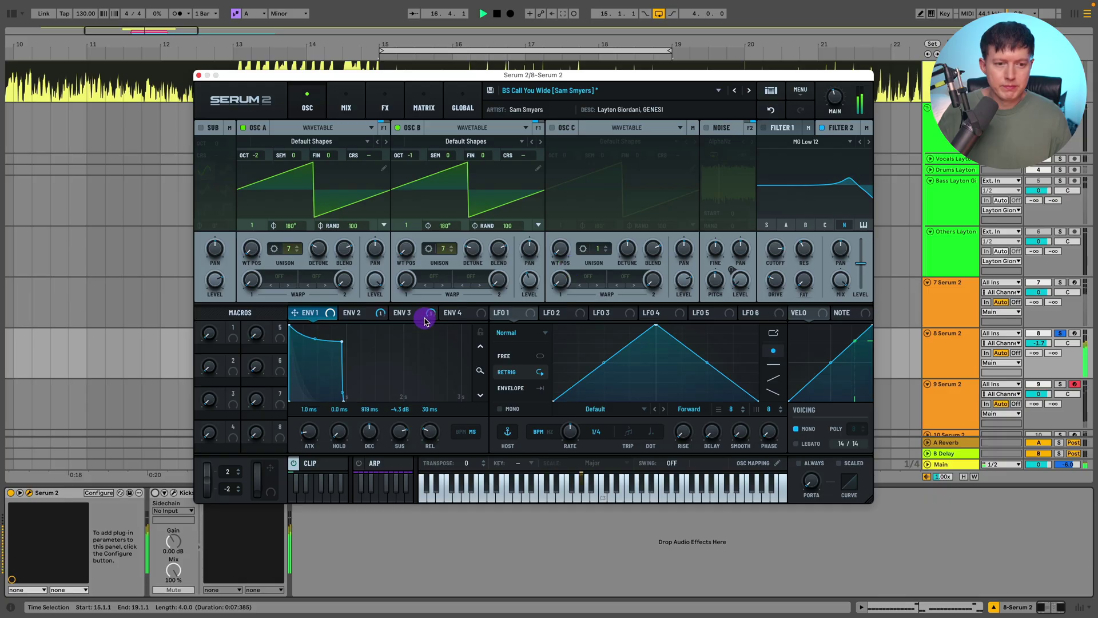
key("space")
Step: Switch on Filter 1 with the MG Low 18 type, assign Envelope 2 to its cutoff and adjust the modulation amount during playback
left_click(359, 313)
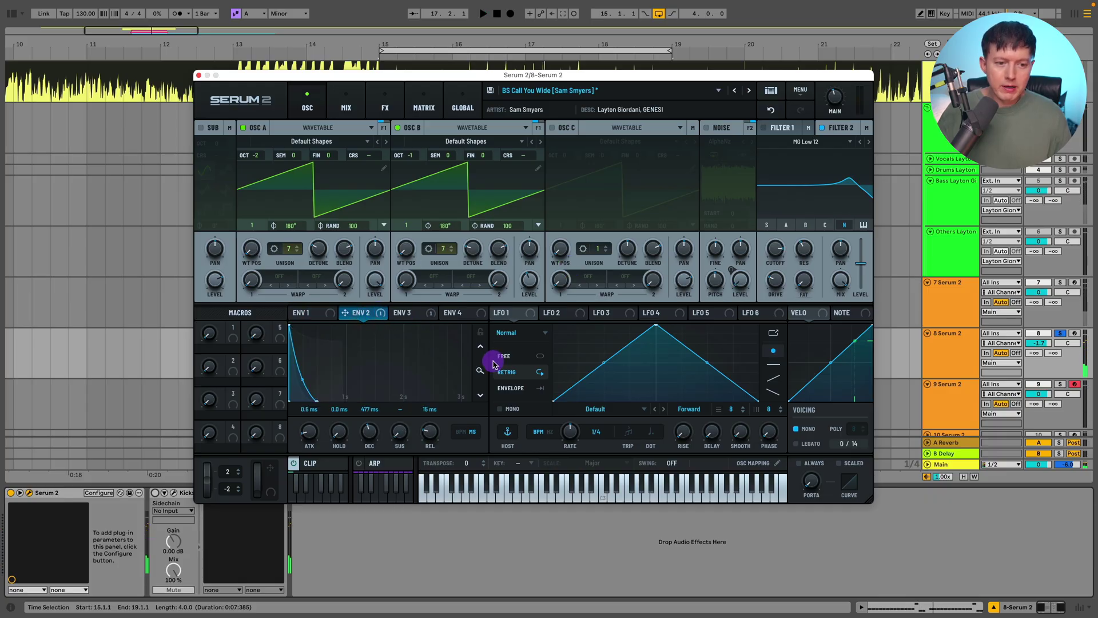
left_click(778, 127)
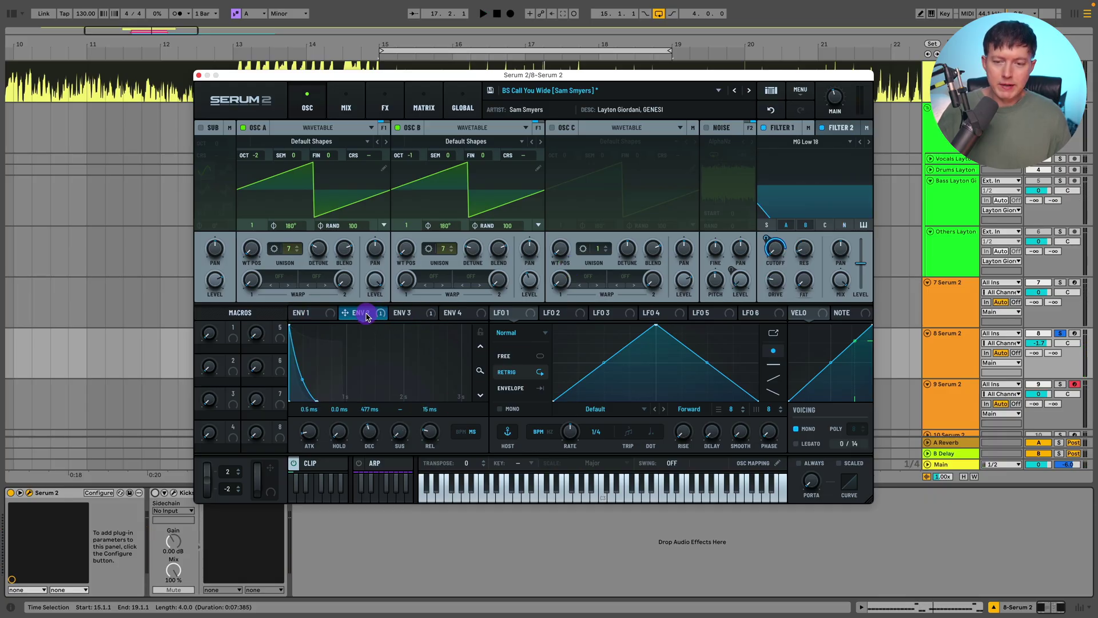
left_click_drag(363, 313, 780, 250)
mouse_move(765, 238)
key("space")
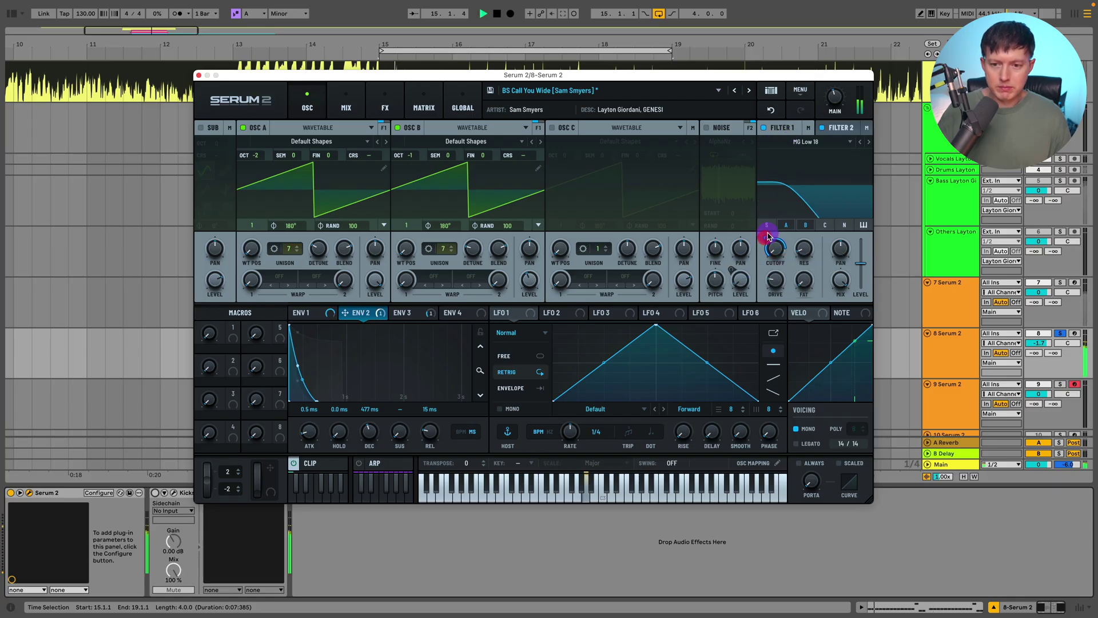
left_click_drag(765, 237, 766, 236)
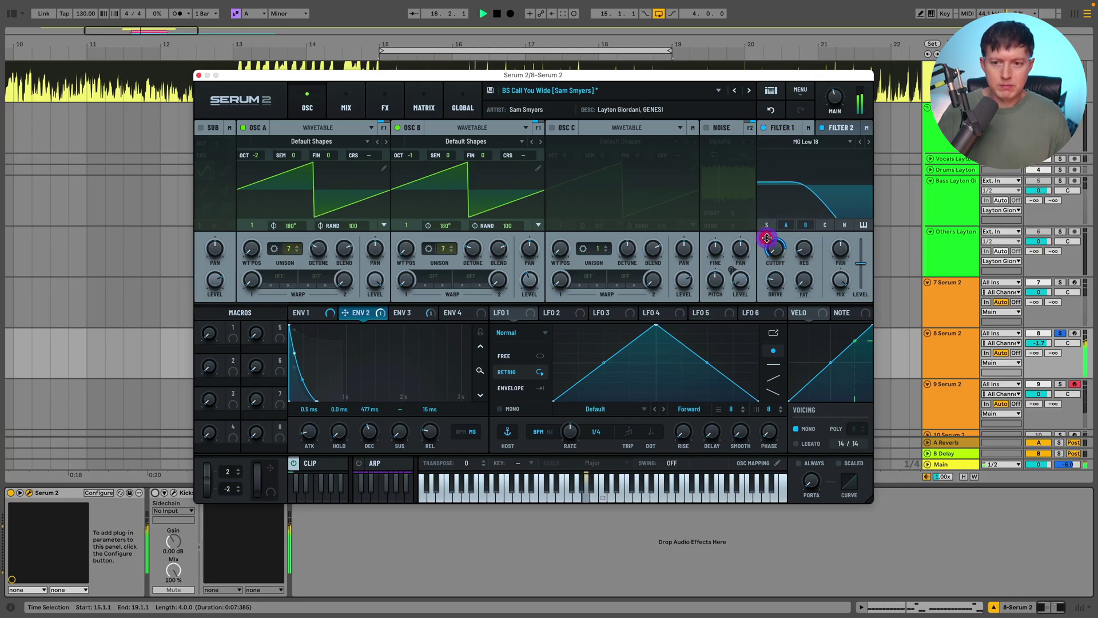
key("space")
Step: Check the Noise oscillator's routing to Filter 2 and inspect the cutoff and resonance settings of Filter 2
left_click(722, 127)
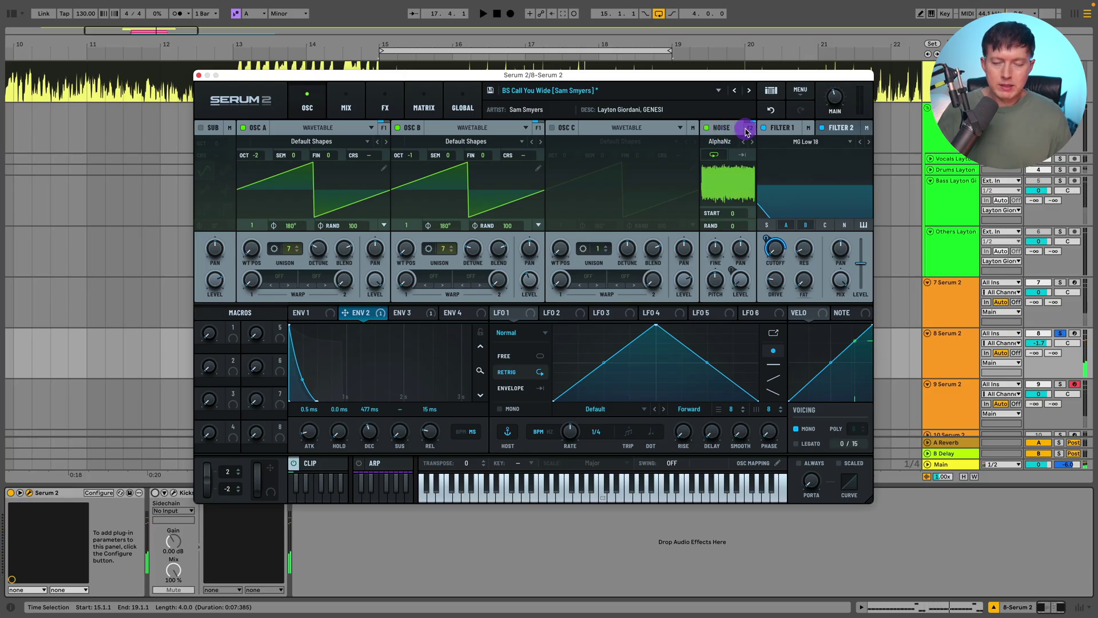
left_click(751, 129)
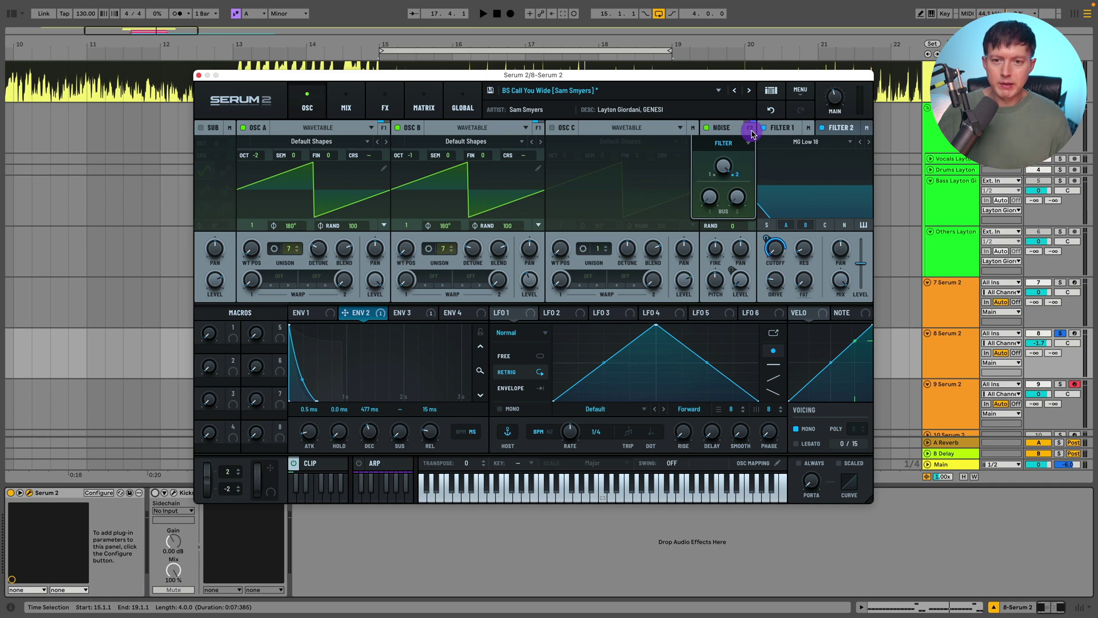
left_click(723, 129)
left_click(840, 129)
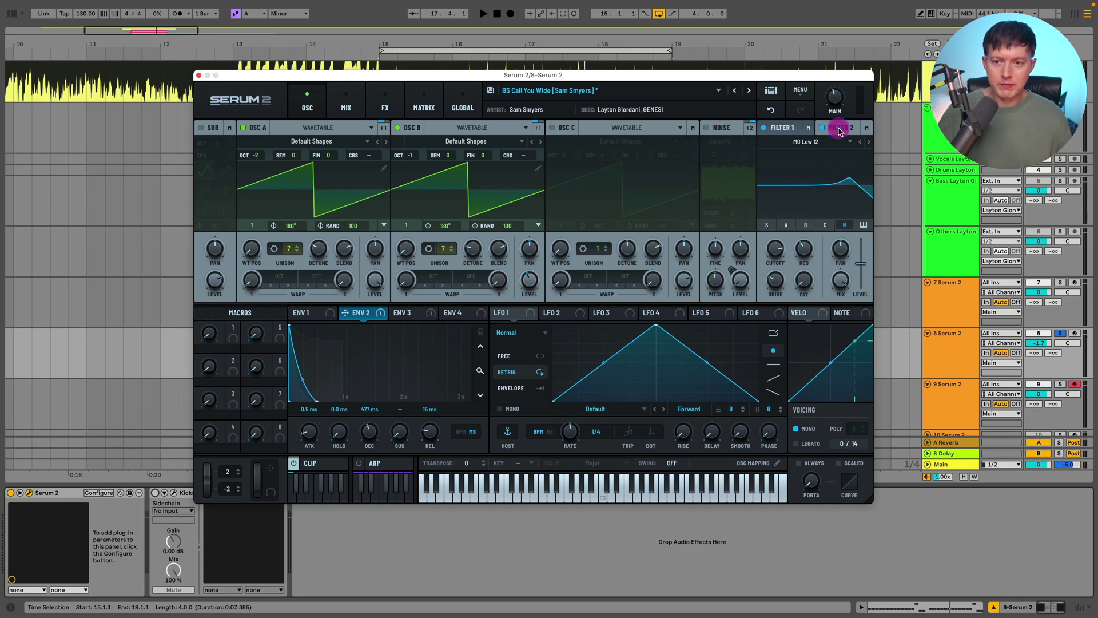
left_click(779, 249)
left_click(807, 249)
left_click(772, 248)
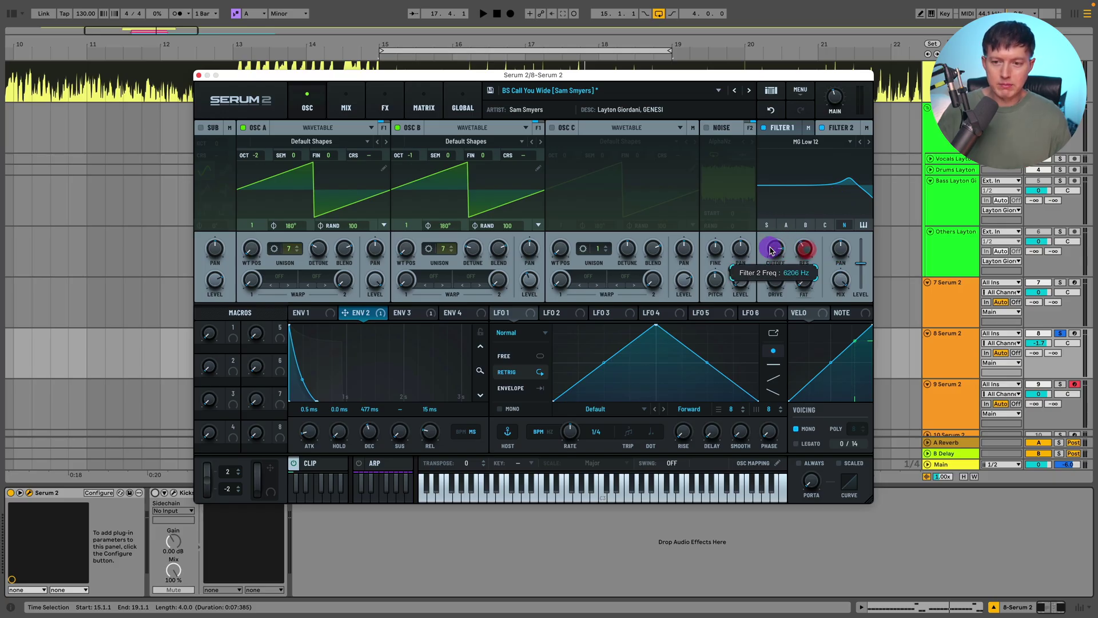
left_click(809, 248)
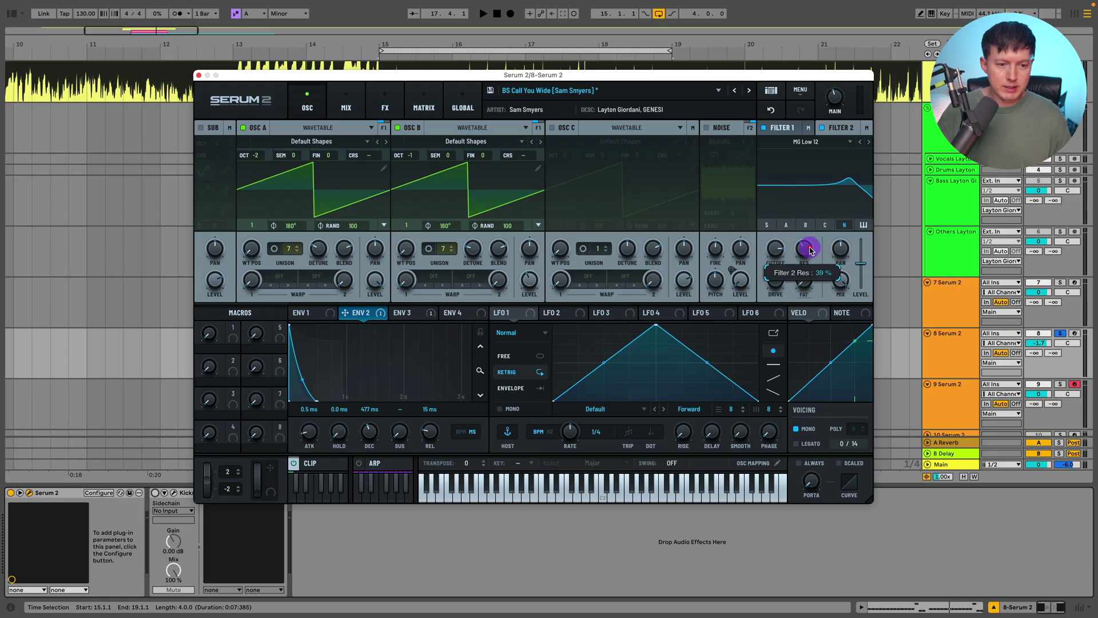
Step: Switch on the Noise oscillator and assign Envelope 3 to its level
left_click(419, 316)
left_click(706, 129)
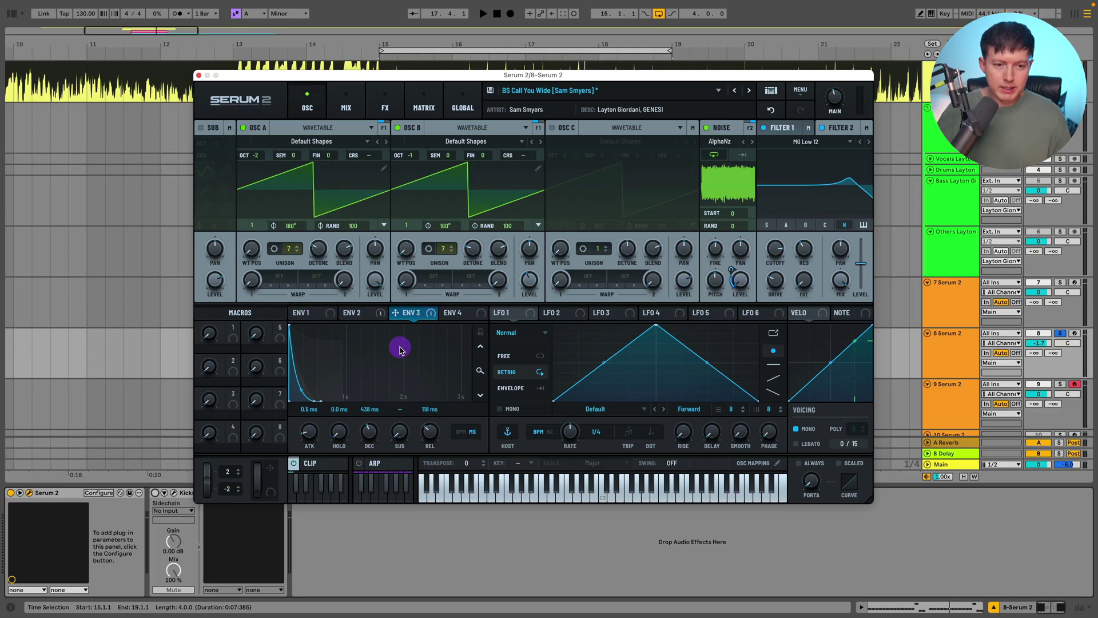
left_click_drag(415, 318, 740, 281)
Step: Audition the noise layer on its own by switching OSC A and OSC B off during playback and back on
key("space")
left_click(398, 128)
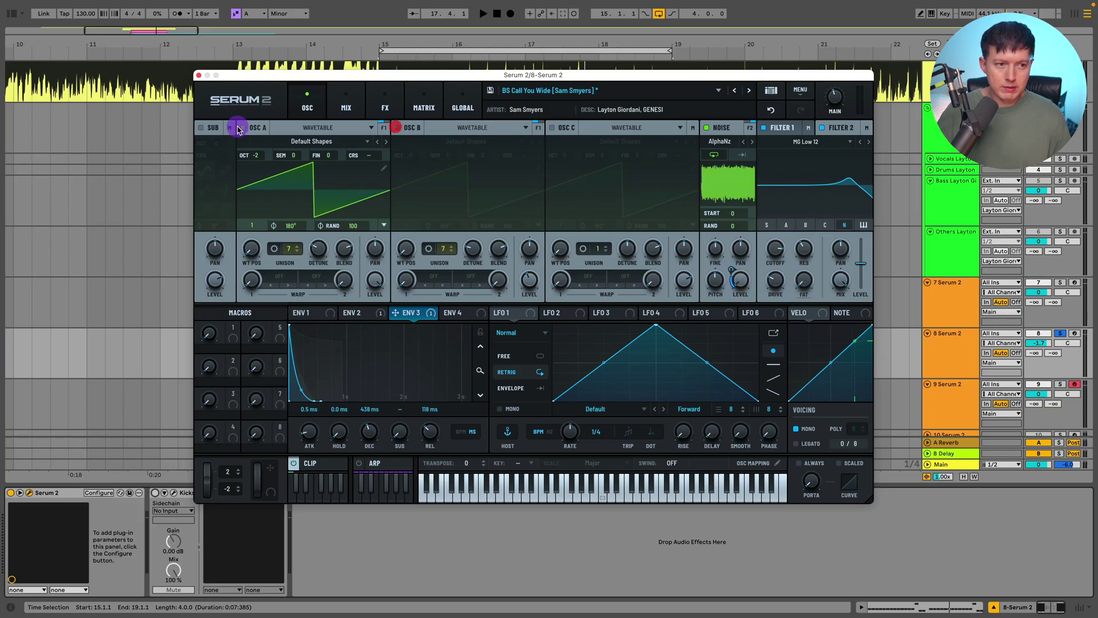
left_click(243, 128)
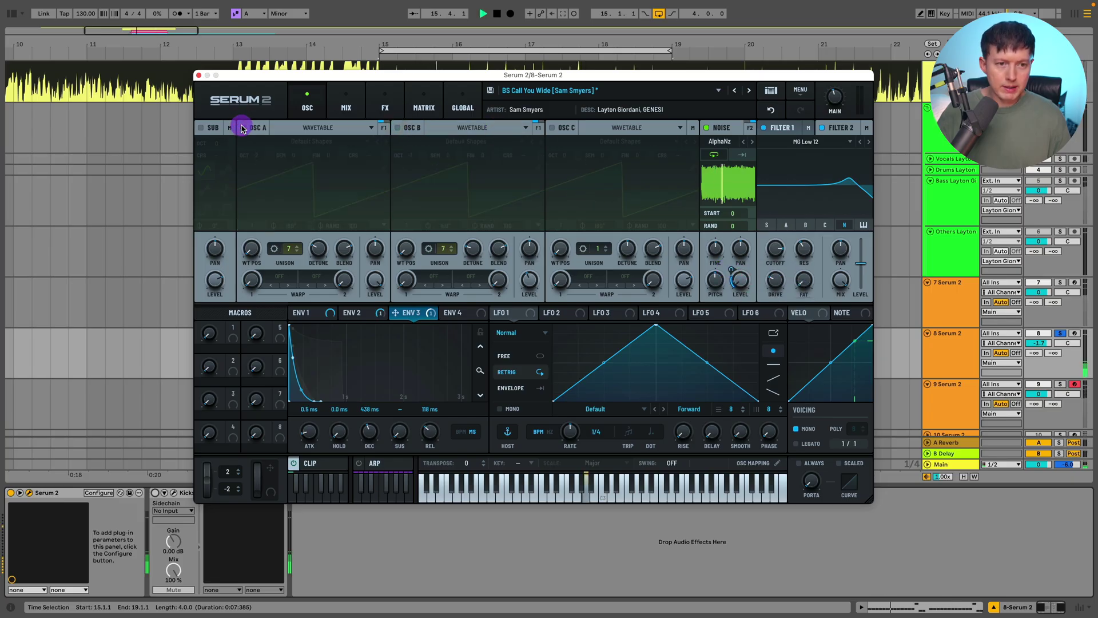
key("space")
left_click(242, 127)
left_click(398, 129)
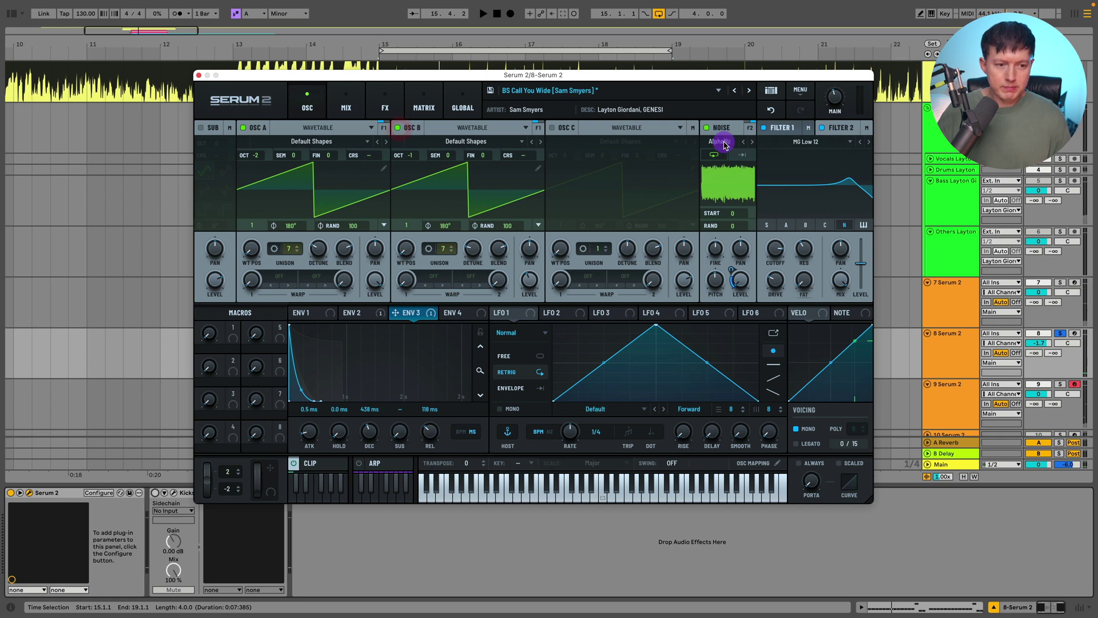
Step: Play the full Wide patch and compare its sound with Noise switched off and on
key("space")
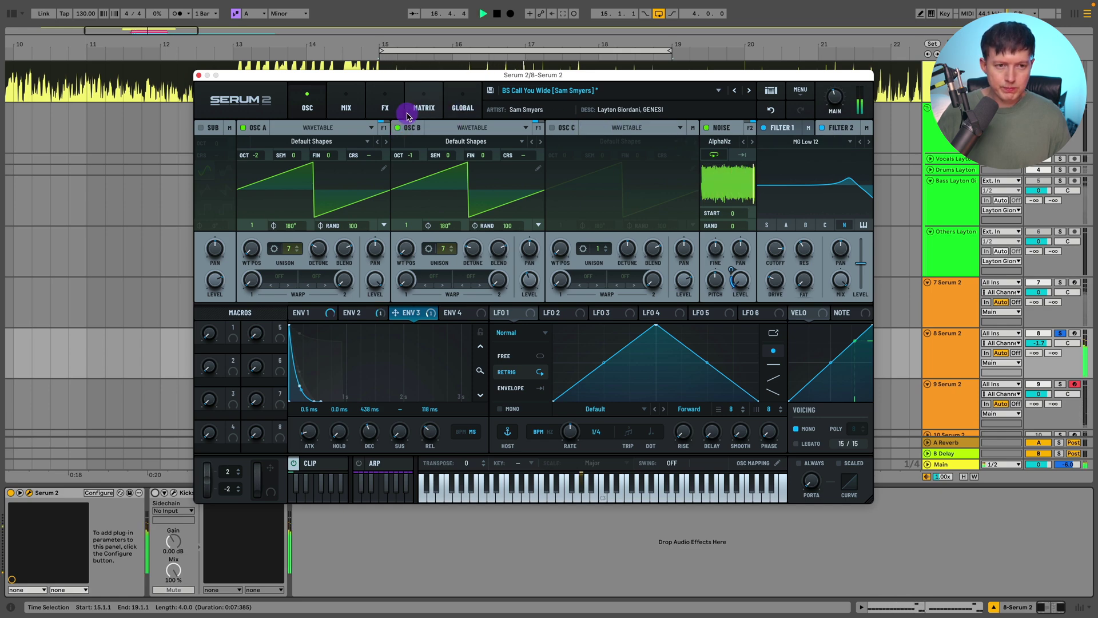
left_click(707, 128)
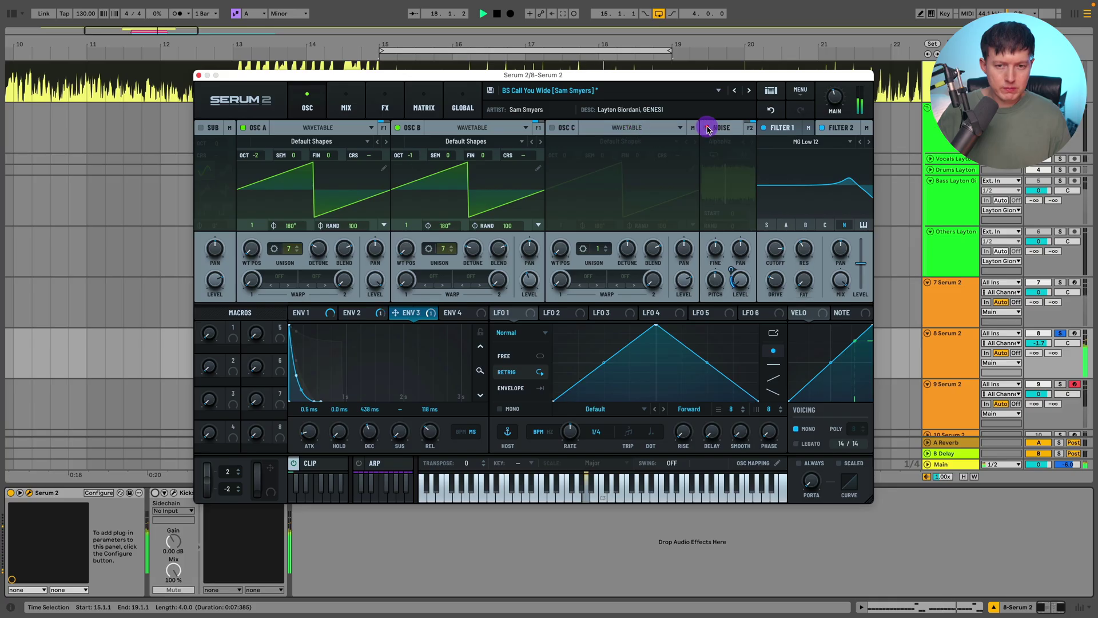
left_click(707, 127)
key("space")
Step: Open the Wide patch's effects and audition the Equalizer while checking its low-band frequency
left_click(385, 106)
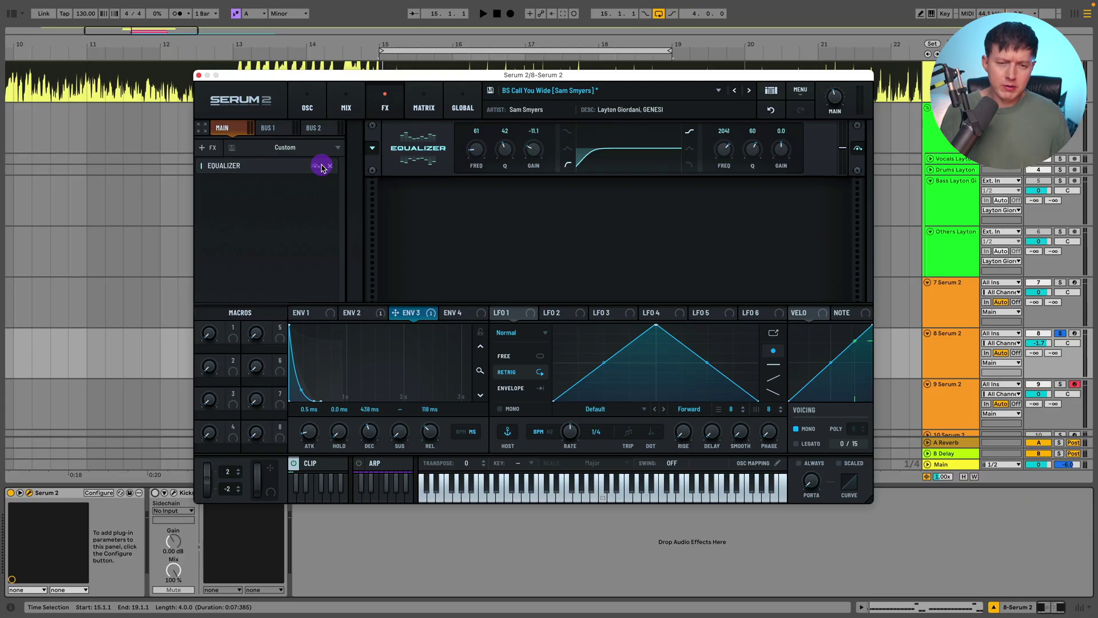
key("space")
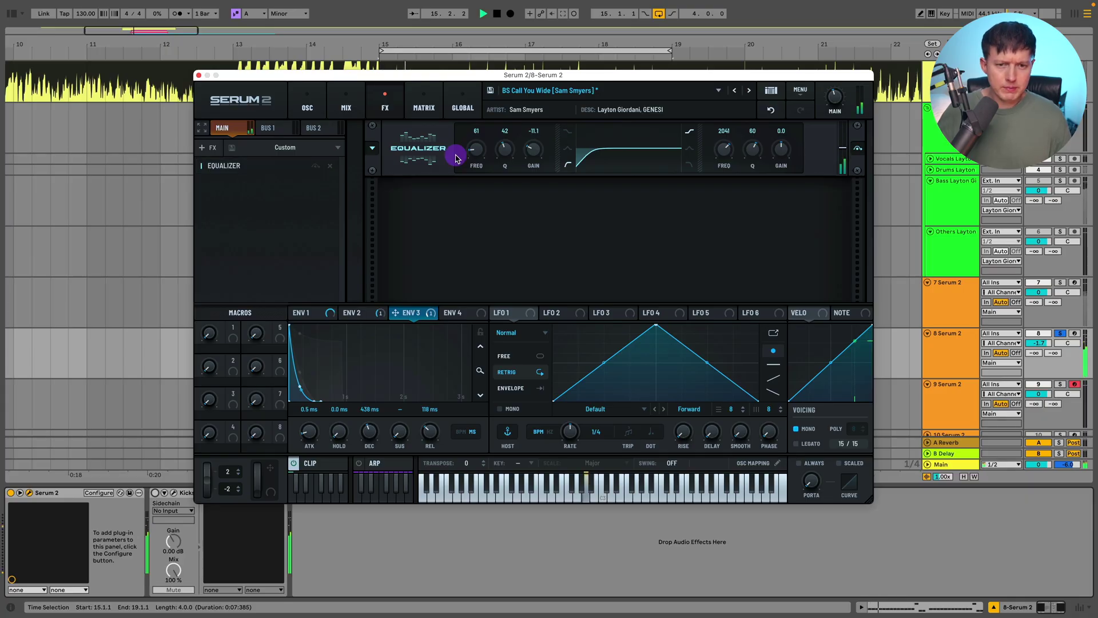
left_click(471, 154)
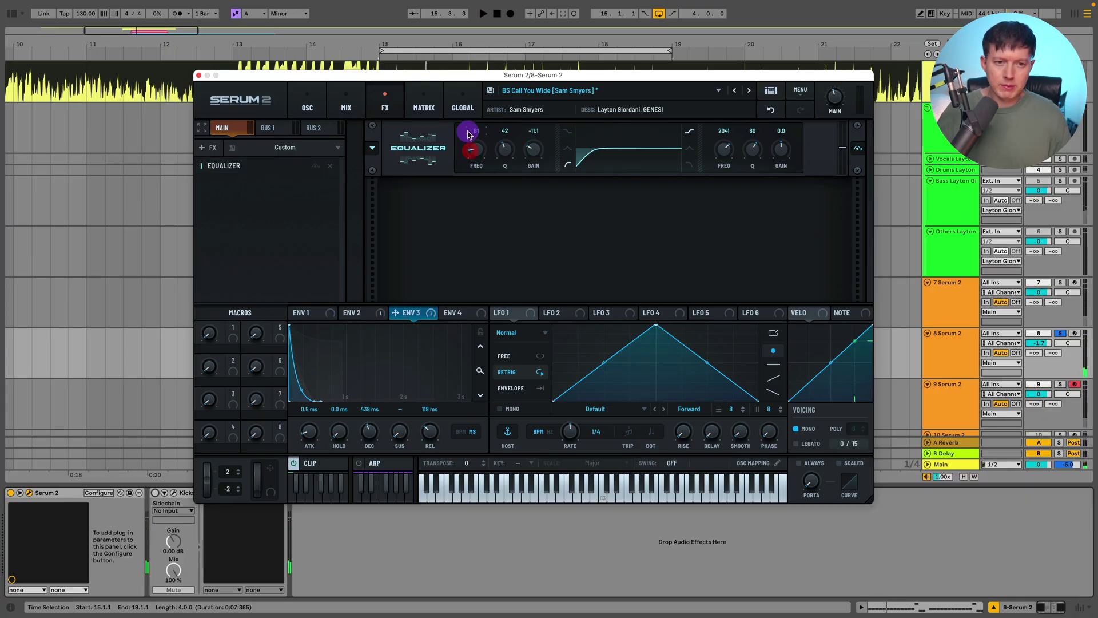
key("space")
Step: Close the Wide patch, switch Kickstart 2 back on and audition the track with the Crushed bass also soloed
left_click(198, 75)
left_click(155, 493)
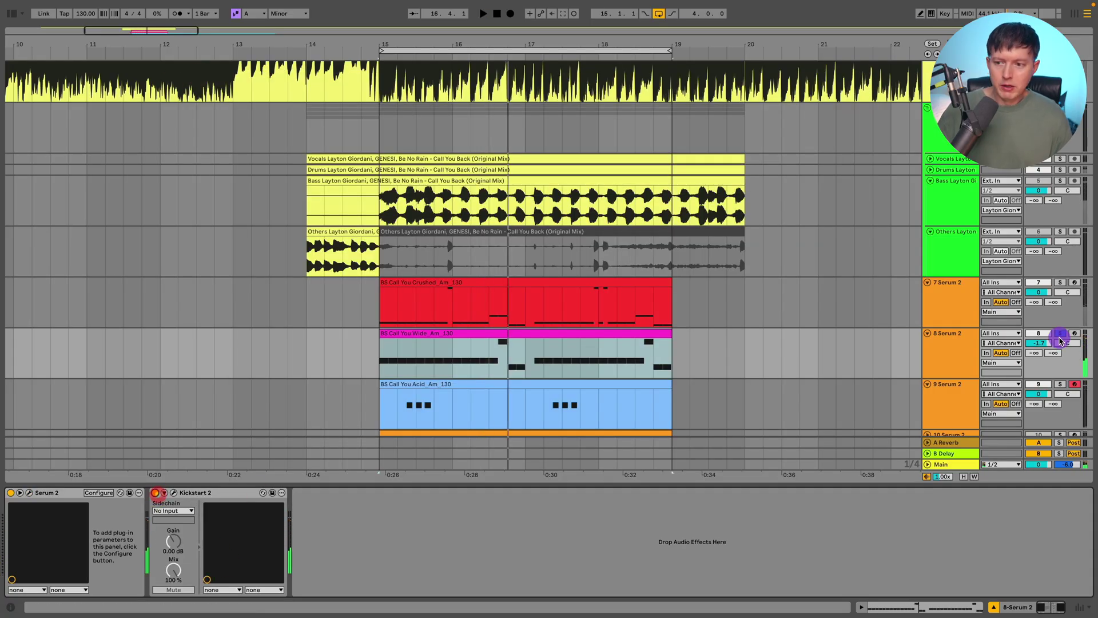
left_click(1059, 282, "super")
scroll(910, 298, "down", 1)
key("space")
scroll(909, 299, "down", 4)
scroll(908, 299, "down", 2)
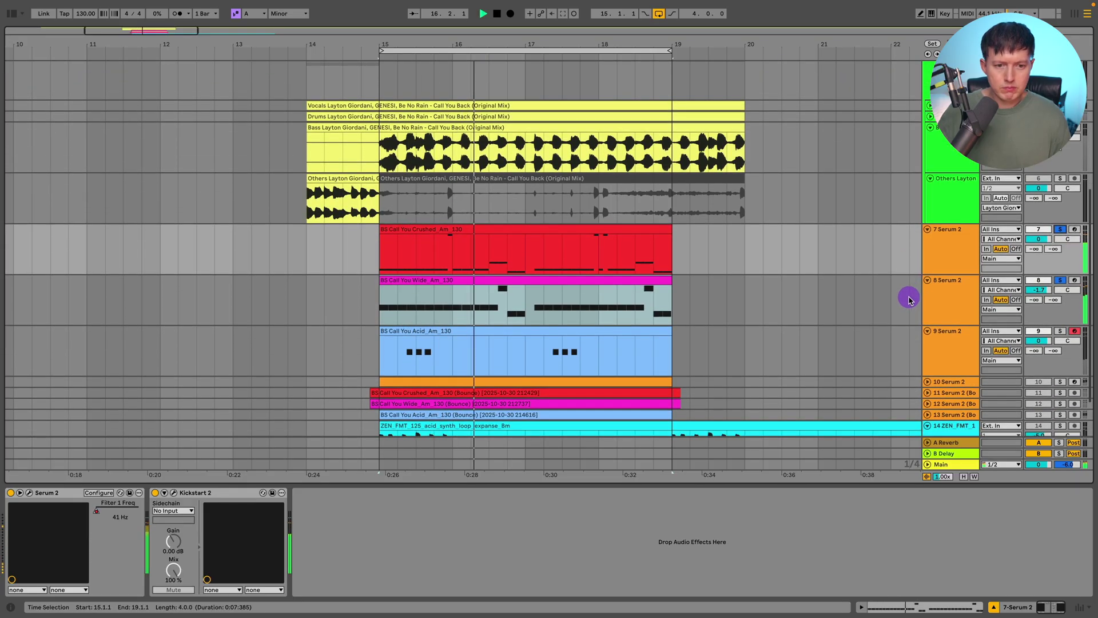
Step: Select the Acid track, 9 Serum 2, solo it and play it back
left_click(971, 298)
key("space")
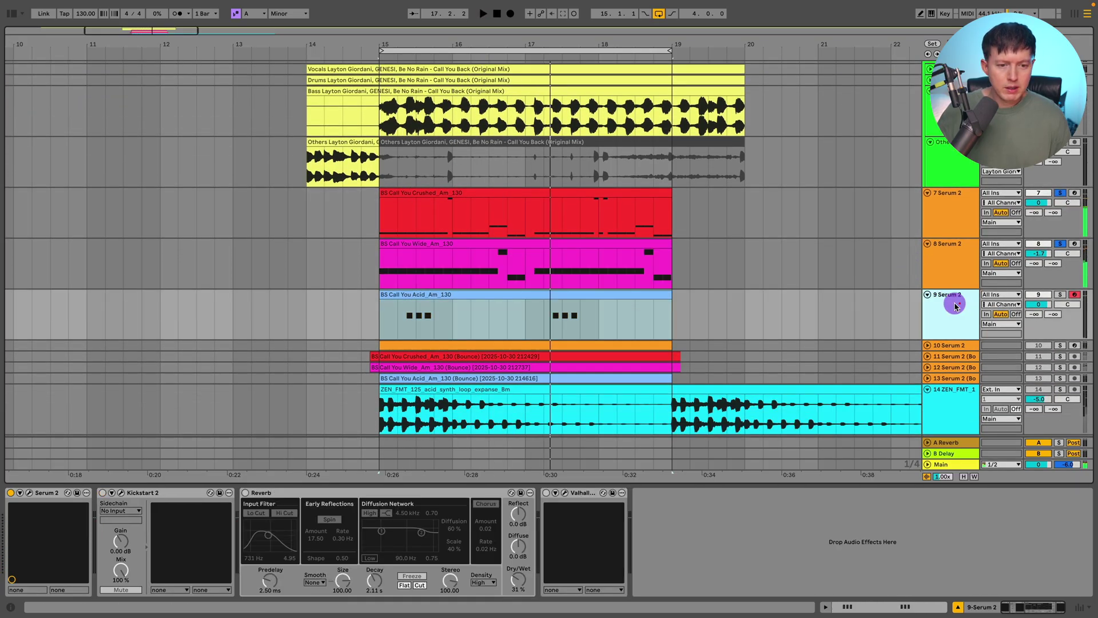
left_click(395, 324)
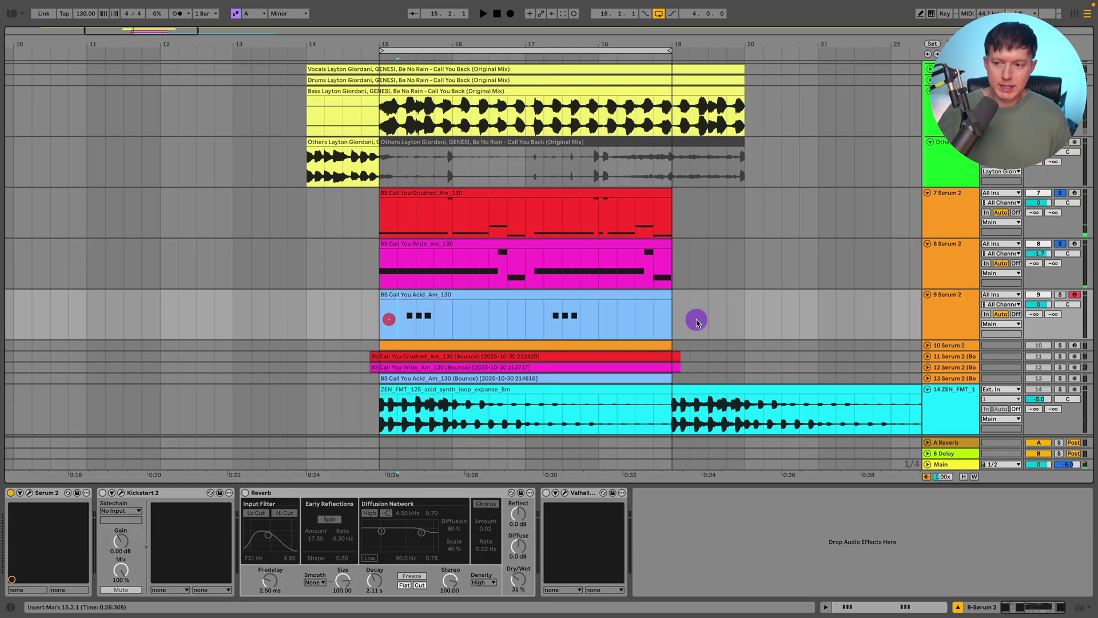
left_click(1060, 294)
key("space")
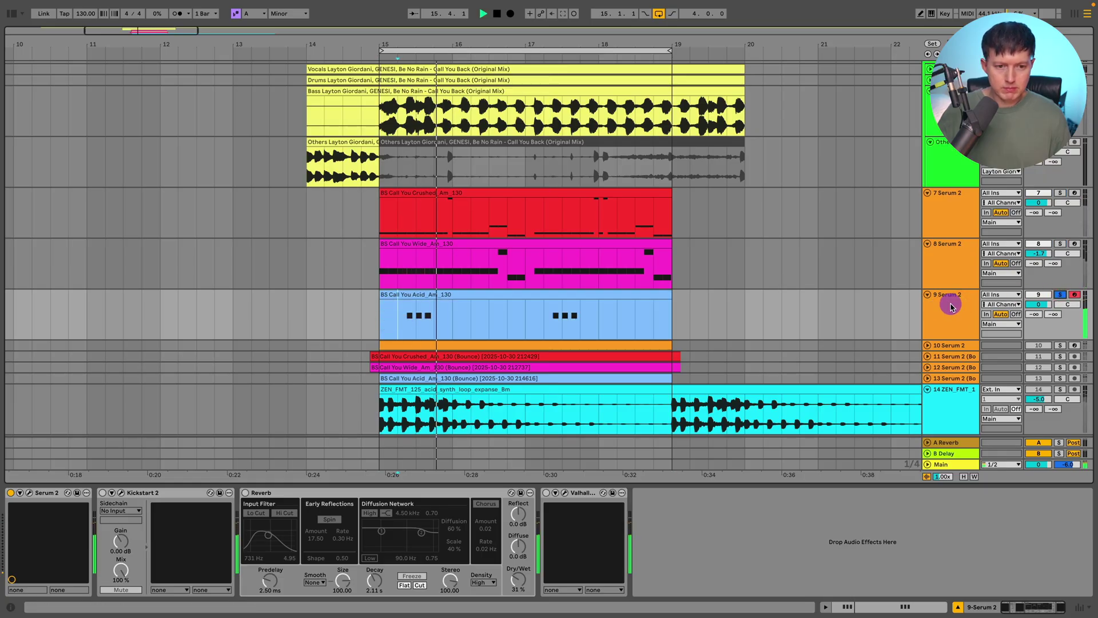
Step: View the notes in the Acid clip and open the Serum 2 patch on its track
double_click(473, 297)
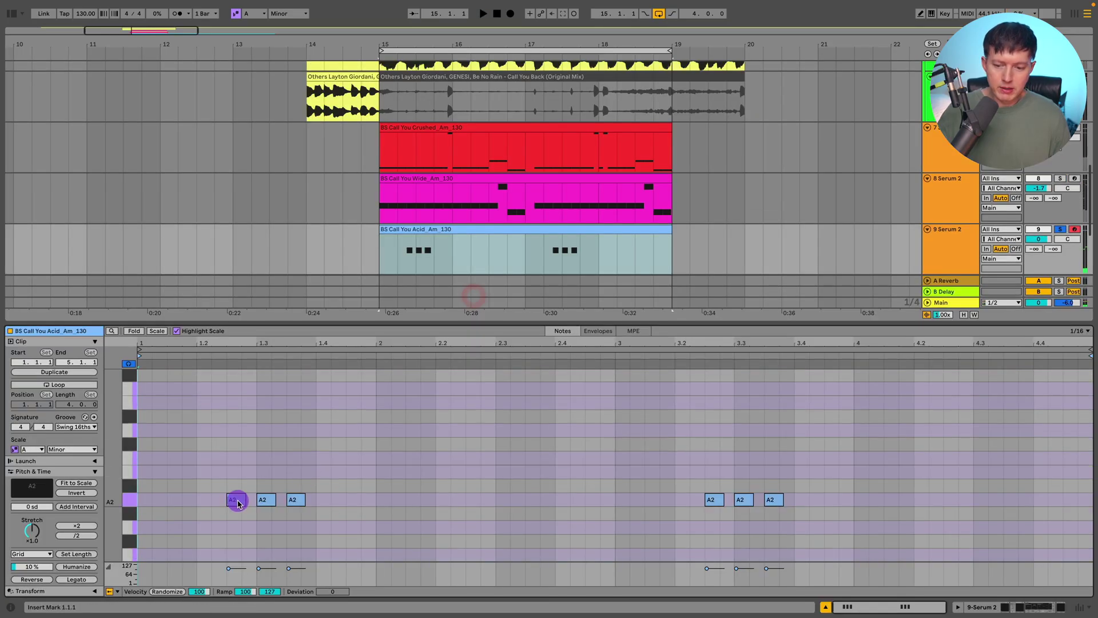
left_click(845, 608)
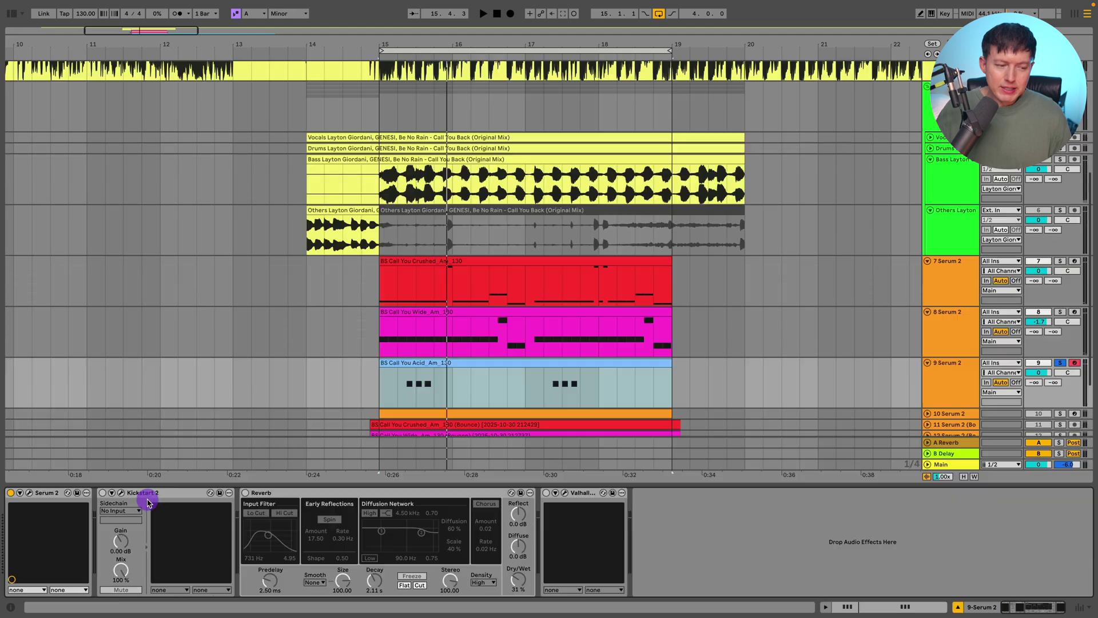
left_click(29, 493)
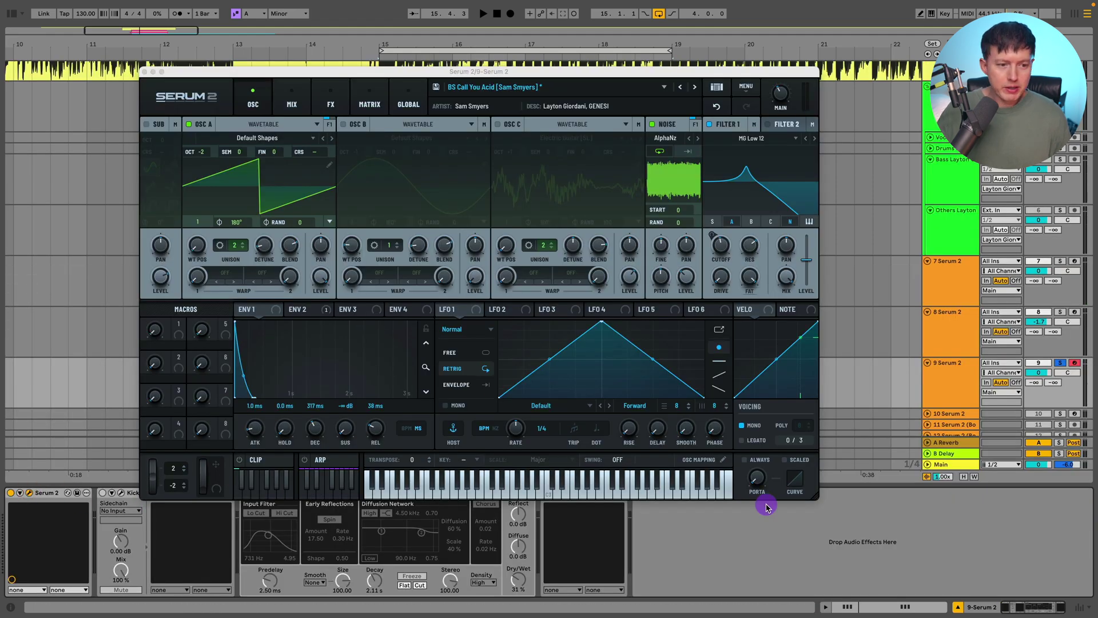
Step: Review the Acid patch's Envelope 1 and OSC A's unison and detune settings
left_click(246, 311)
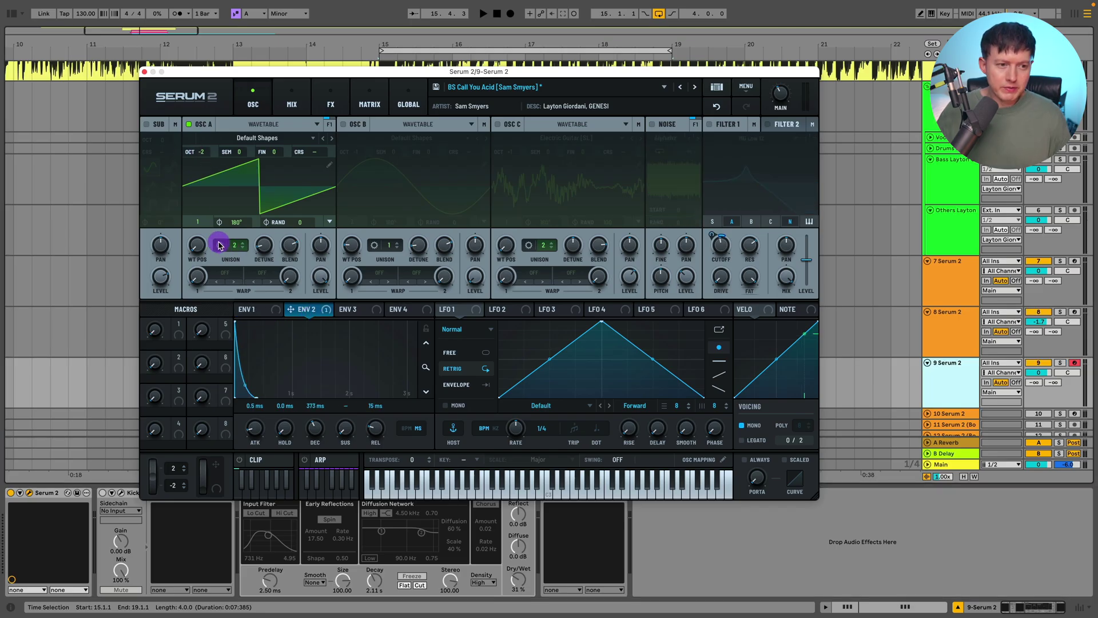
left_click(219, 245)
left_click(219, 245)
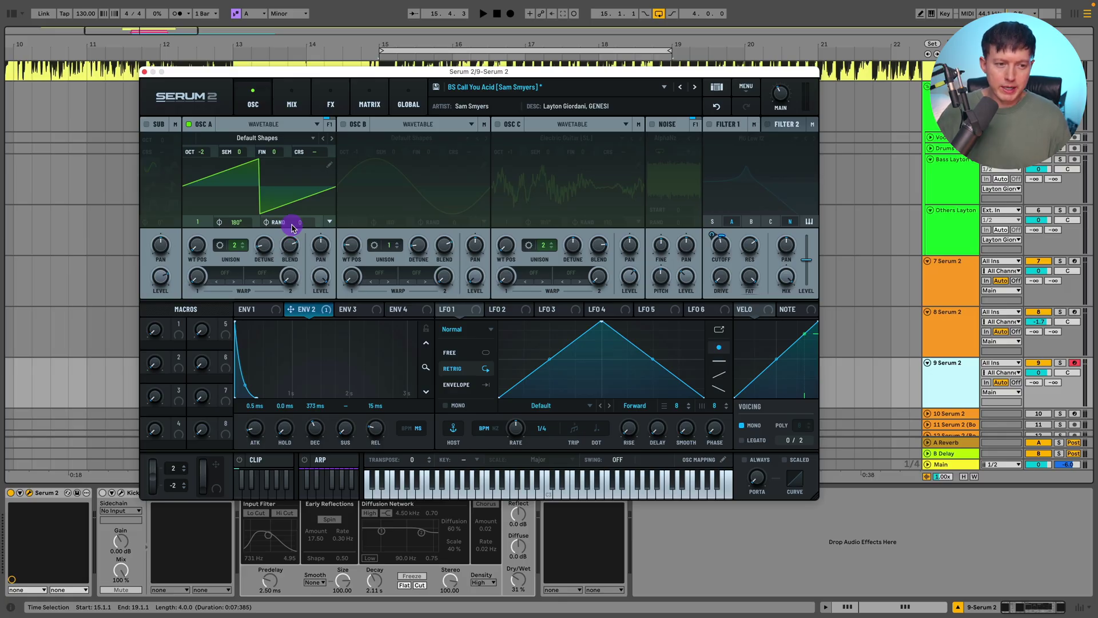
left_click_drag(269, 240, 269, 245)
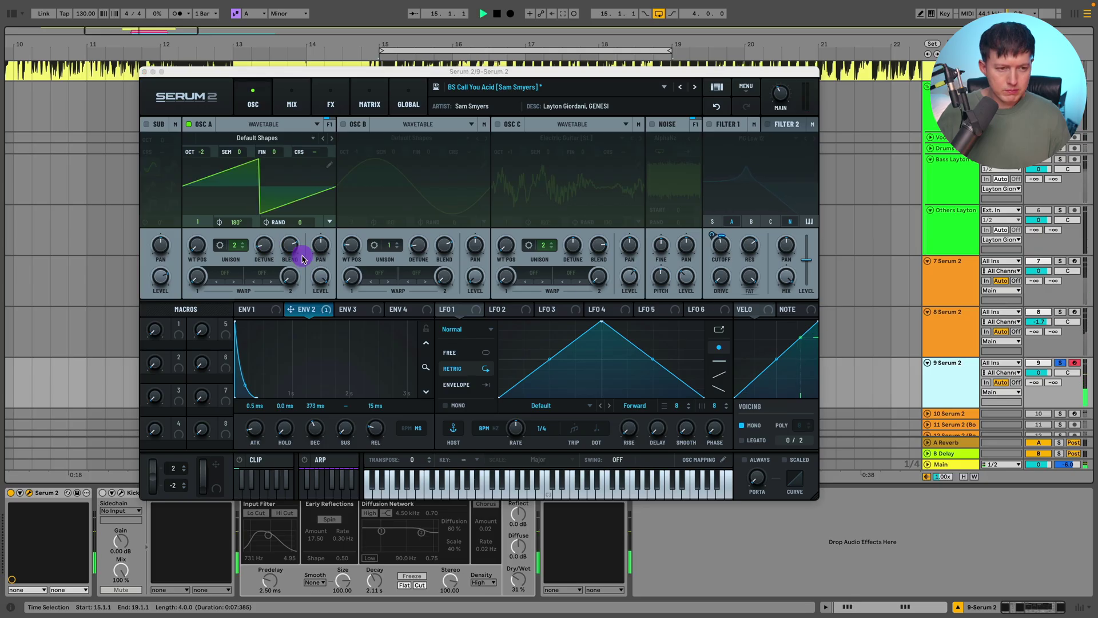
Step: Switch on Noise in the Acid patch, check its AlphaNz sample selection and audition it with OSC A
left_click(652, 125)
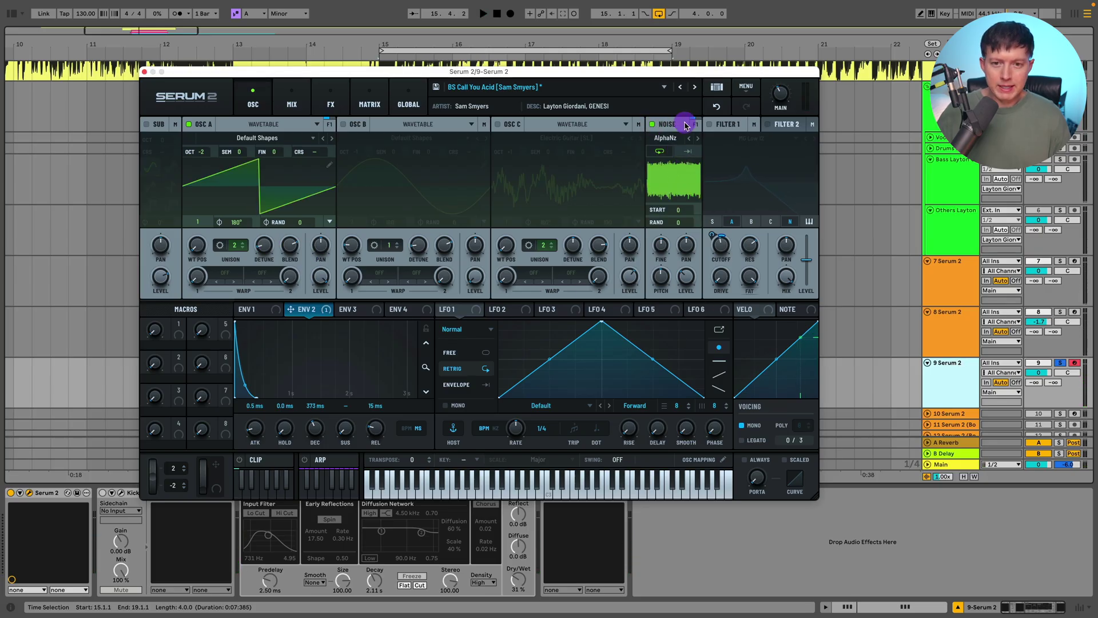
left_click(674, 138)
mouse_move(673, 151)
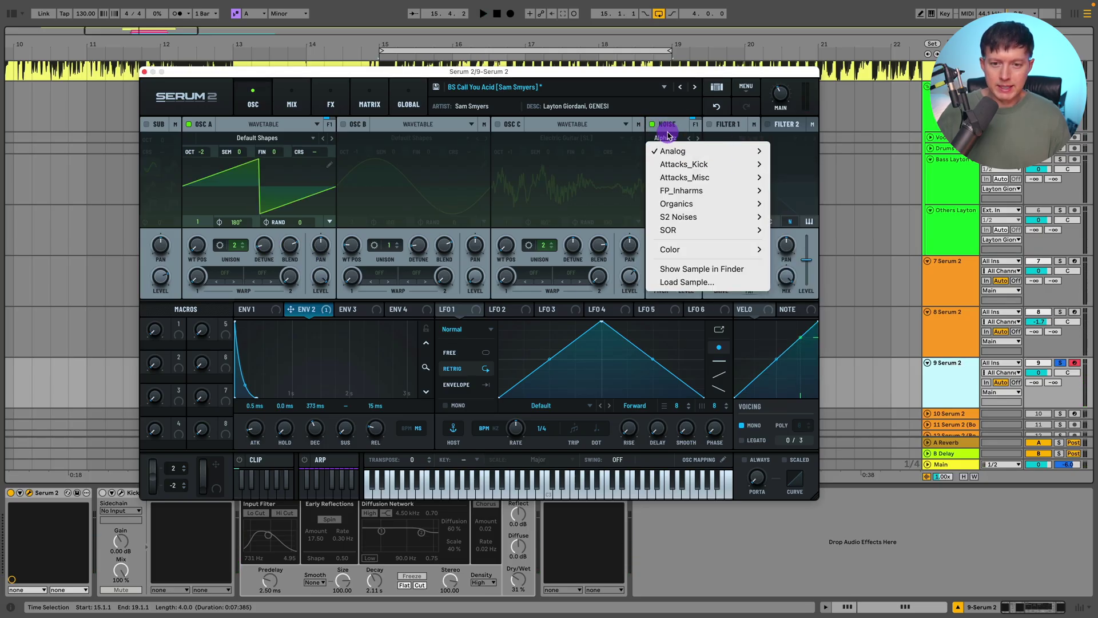
left_click(670, 137)
key("space")
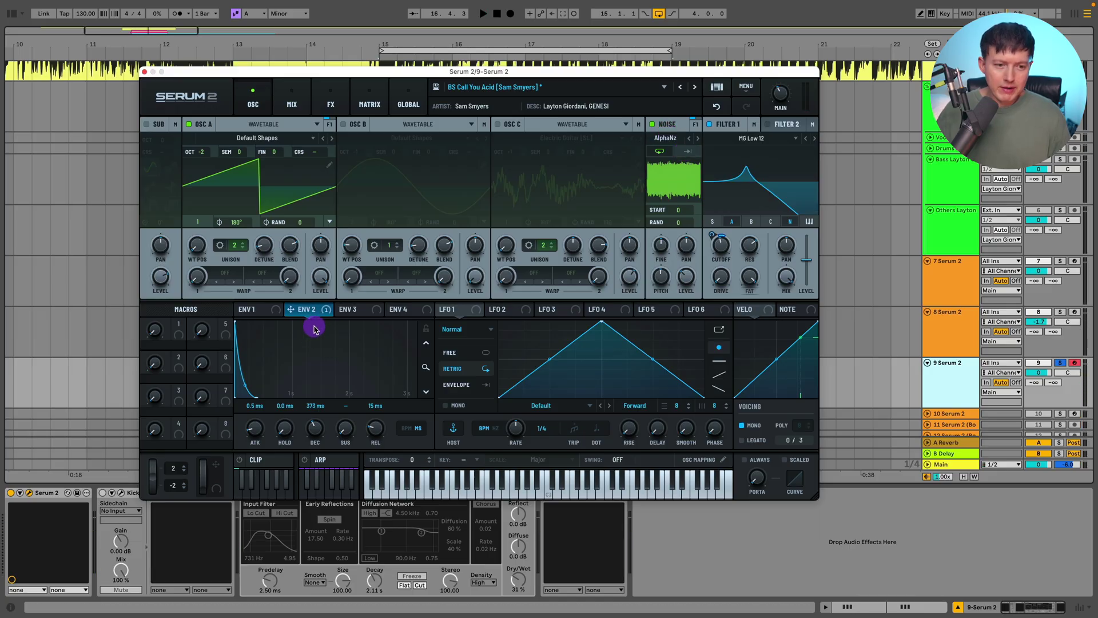
Step: Inspect Filter 1's cutoff modulation and resonance in the Acid patch and play back the filtered sound
mouse_move(709, 232)
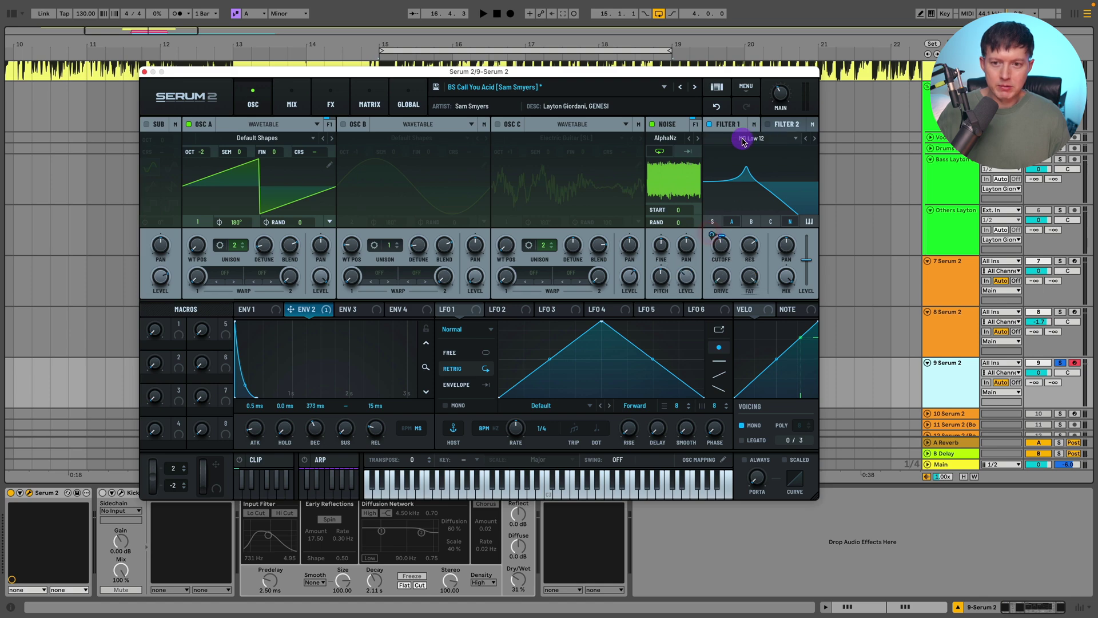
left_click(750, 247)
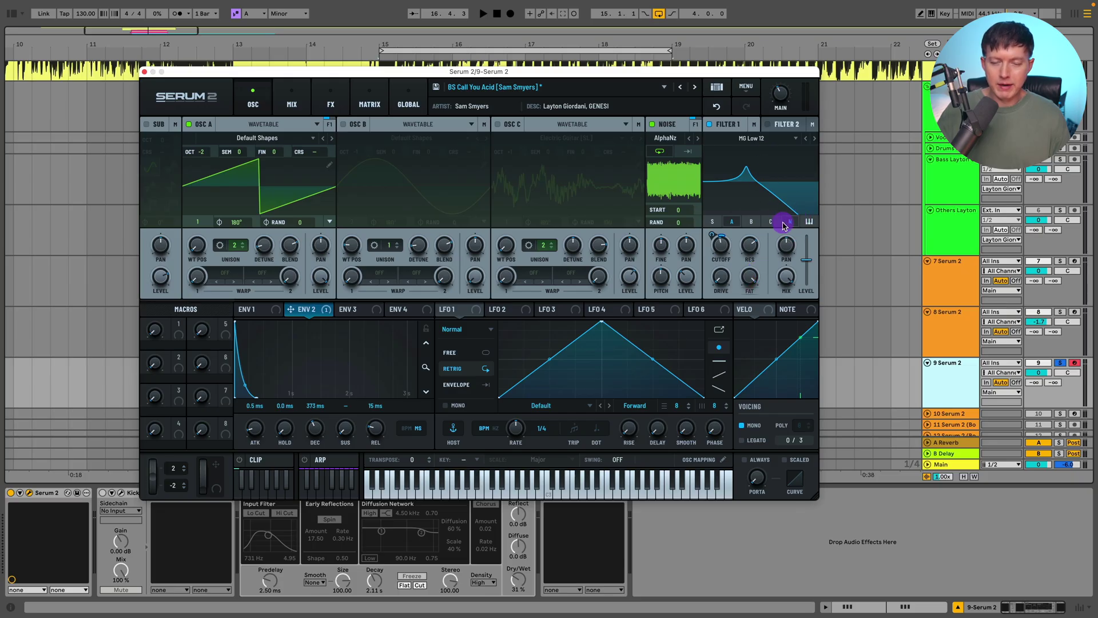
key("space")
key("space")
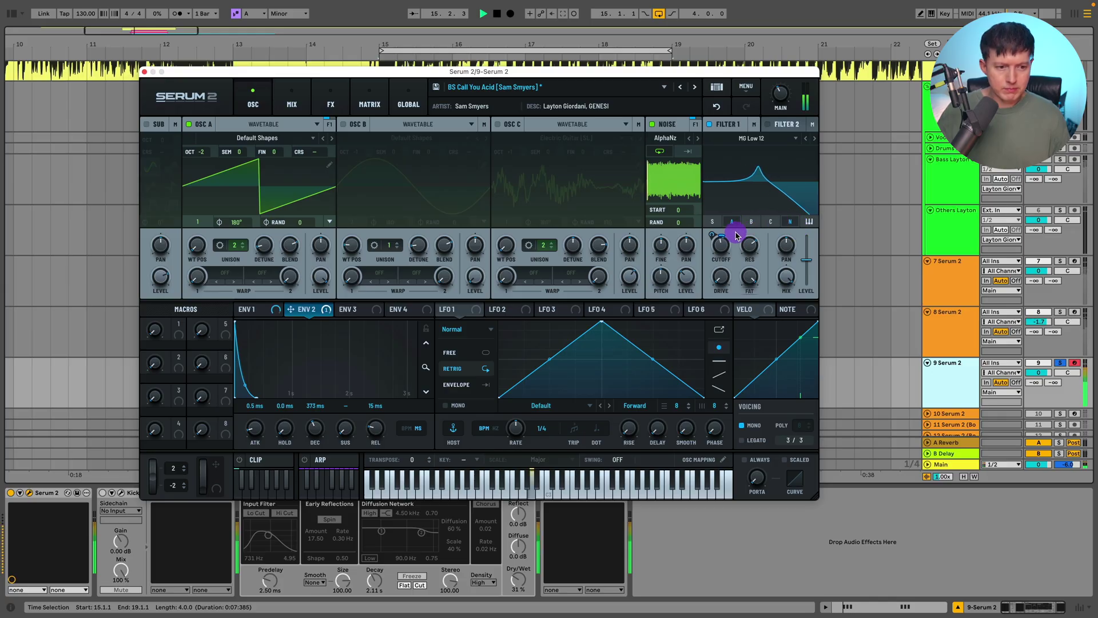
Step: Open the Acid patch's effects, enable Distortion and check its Sine Shaper type and drive
left_click(331, 106)
left_click(256, 164)
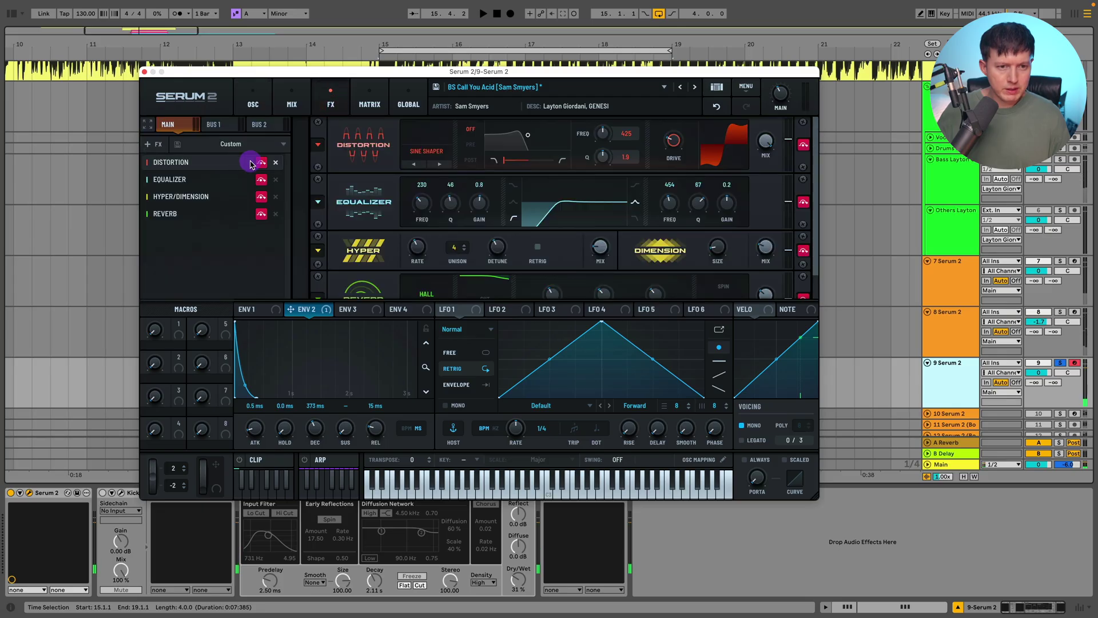
left_click(423, 151)
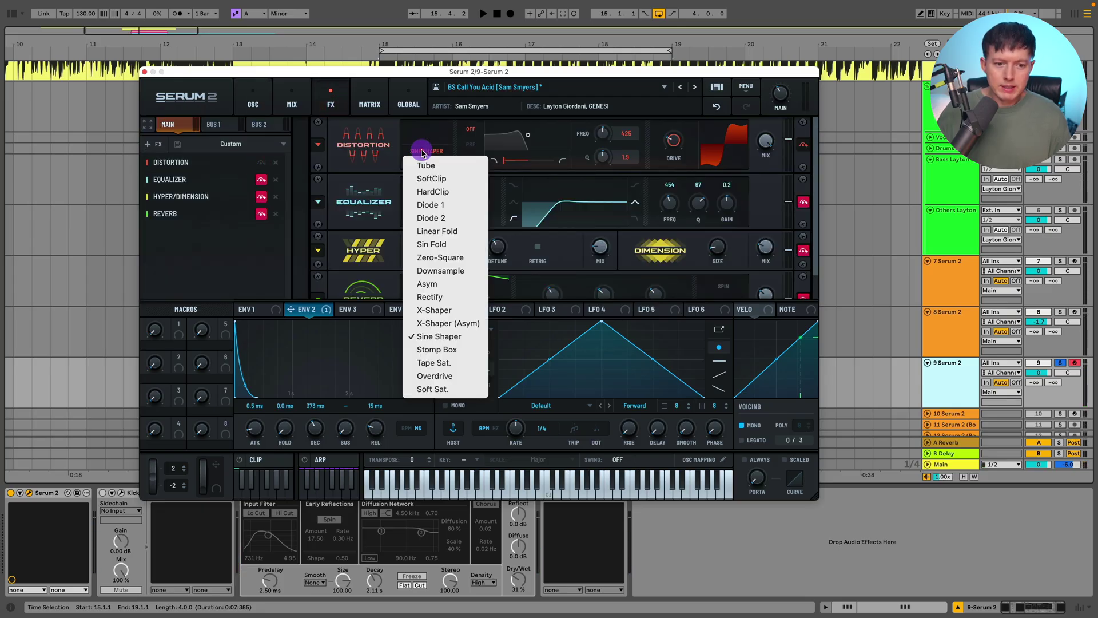
left_click(362, 133)
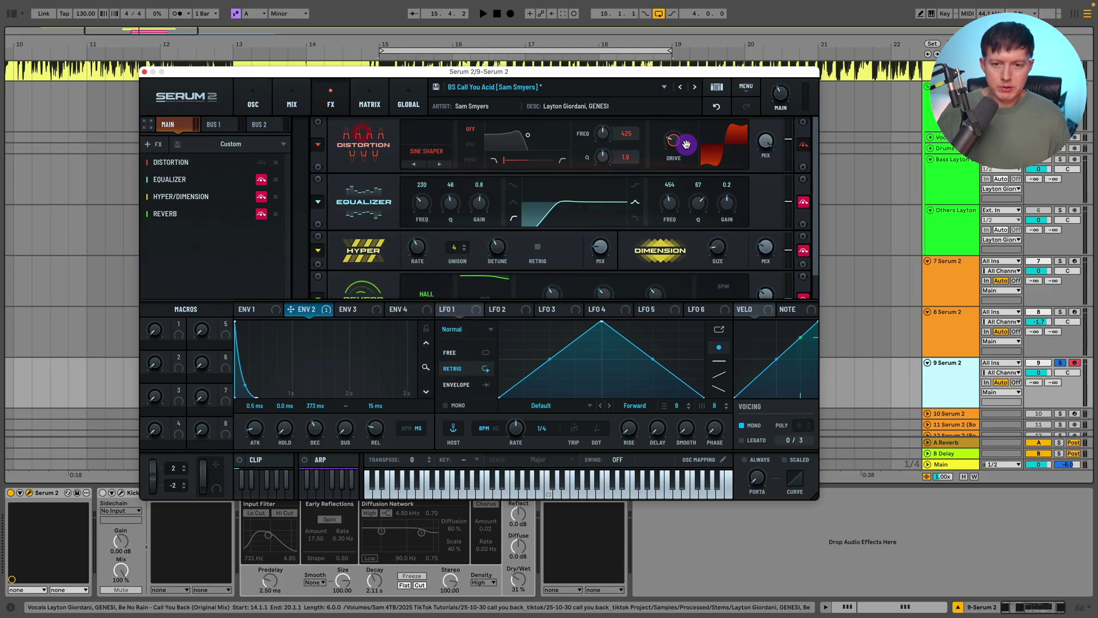
mouse_move(676, 143)
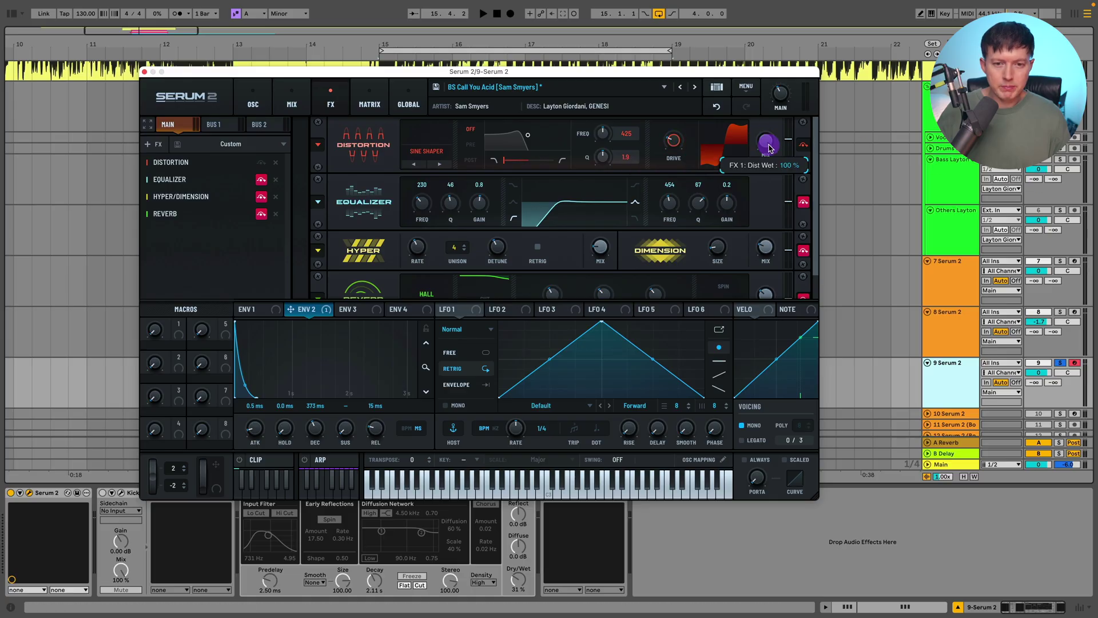
Step: Switch on the Acid patch's Equalizer, Hyper/Dimension and Reverb effects one after another, auditioning the sound with each addition
key("space")
left_click(803, 146)
key("space")
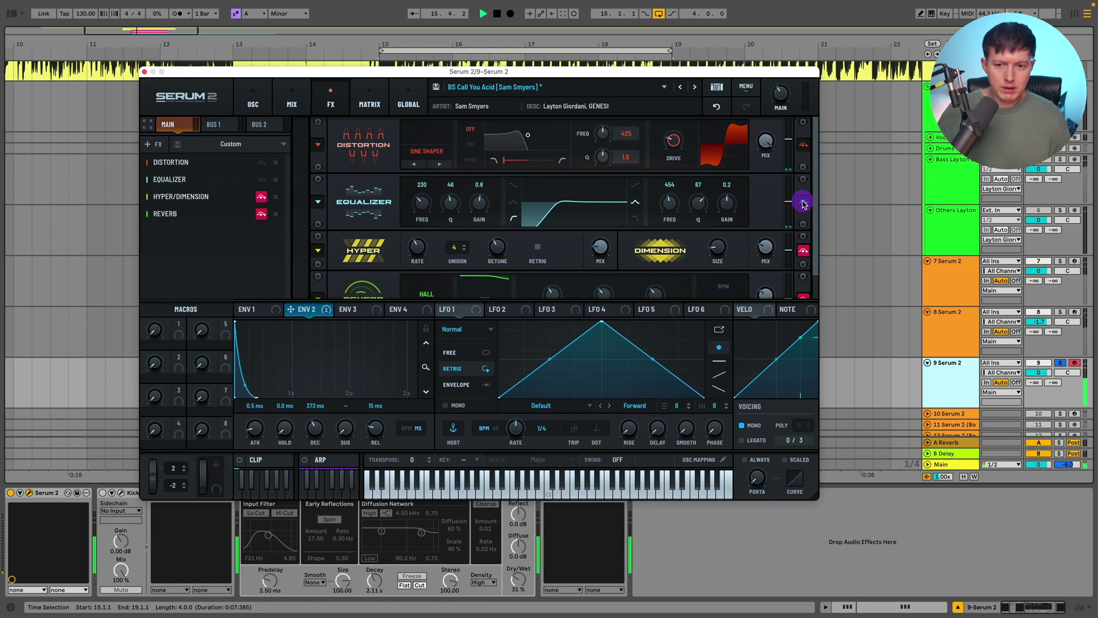
key("space")
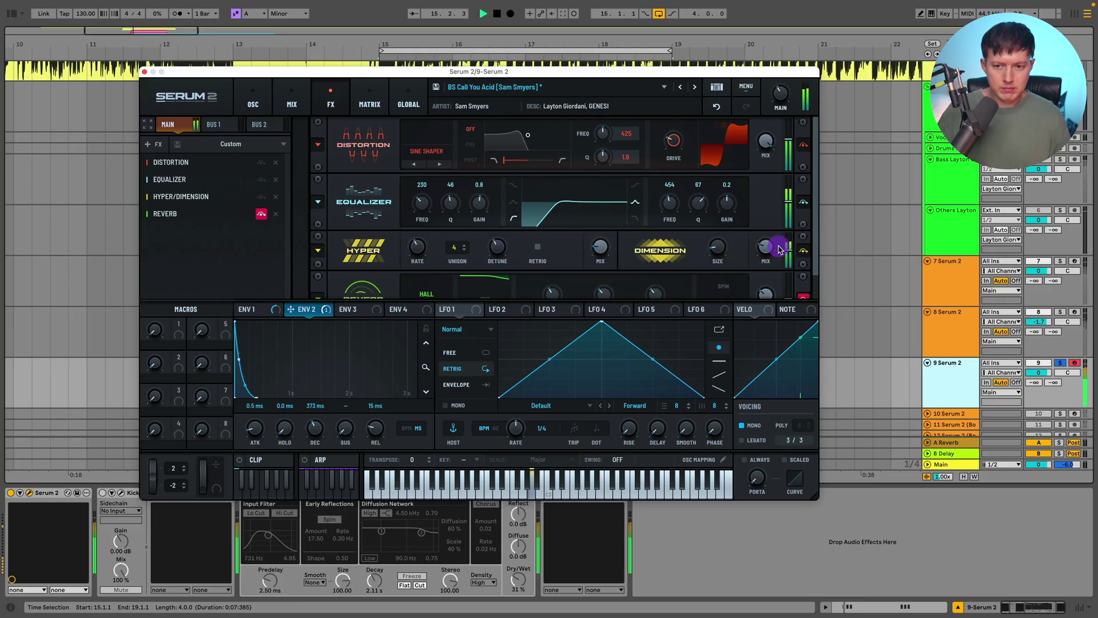
scroll(812, 255, "down", 2)
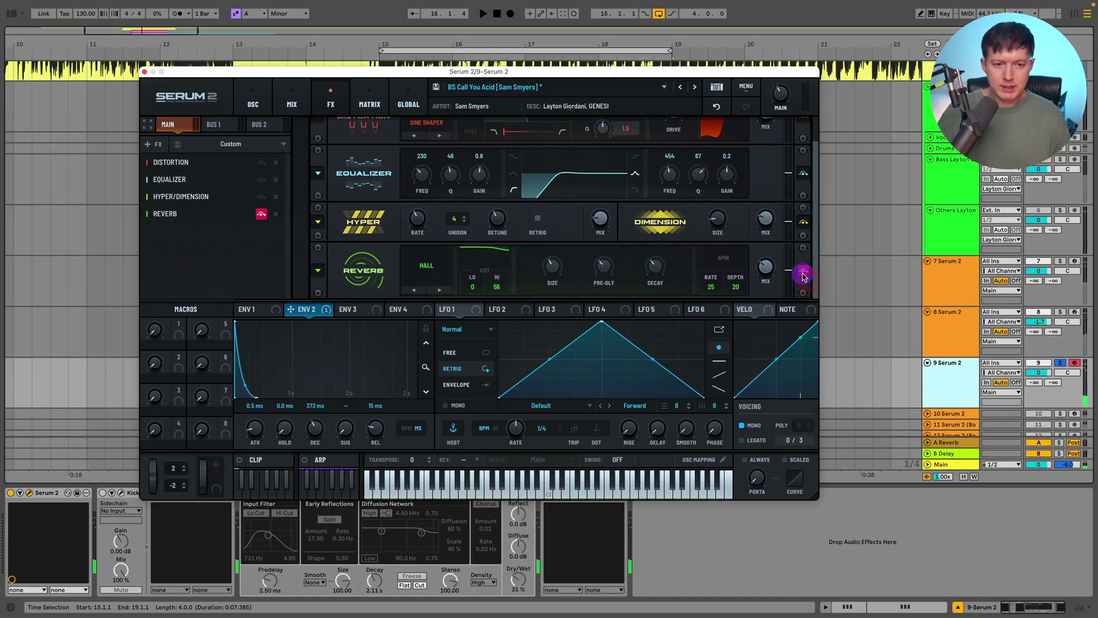
key("space")
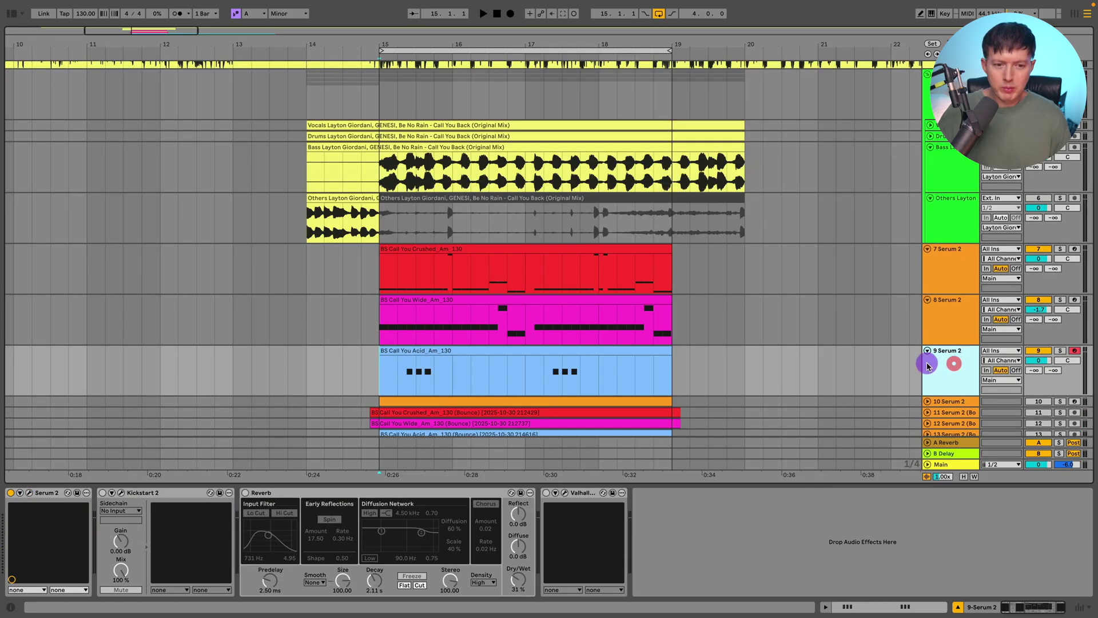
Step: Play the Acid layer together with the Crushed and Wide bass layers and turn off the arrangement loop
key("space")
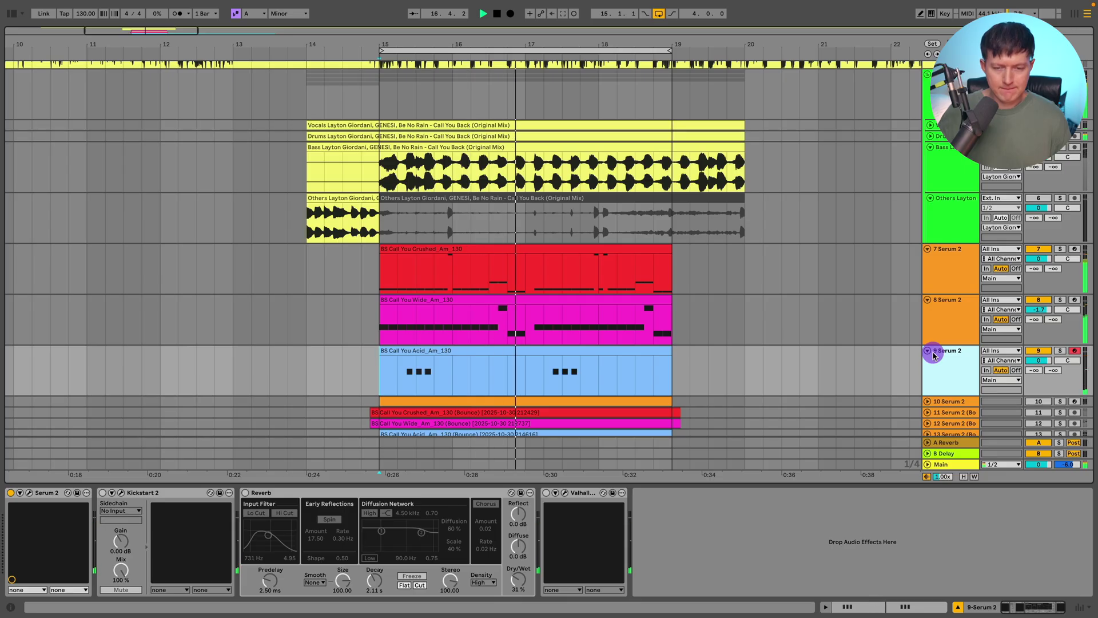
left_click(659, 13)
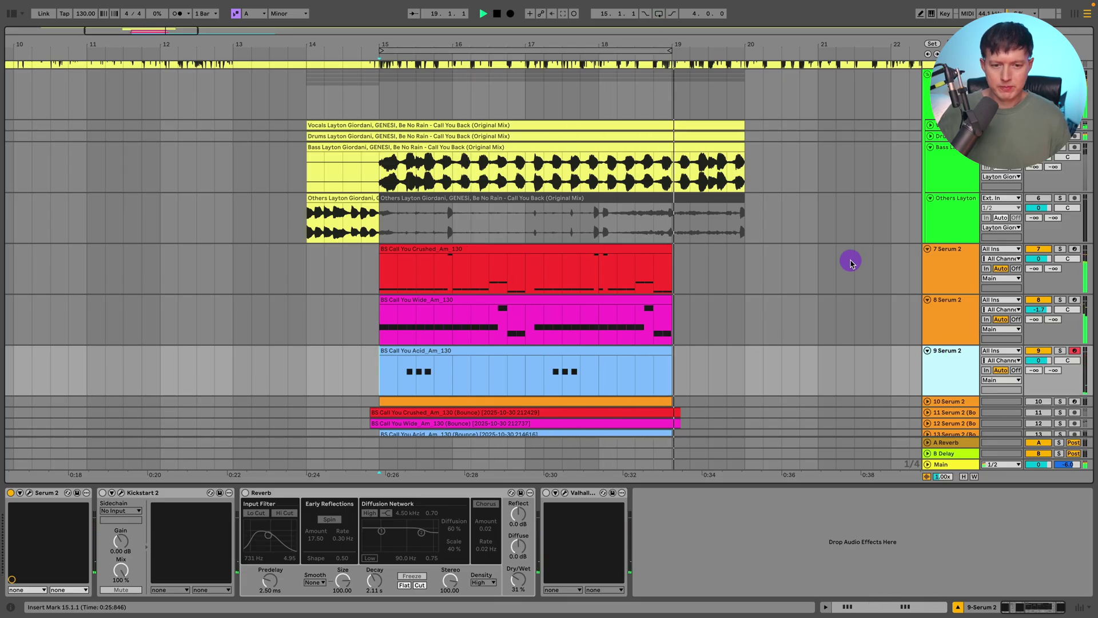